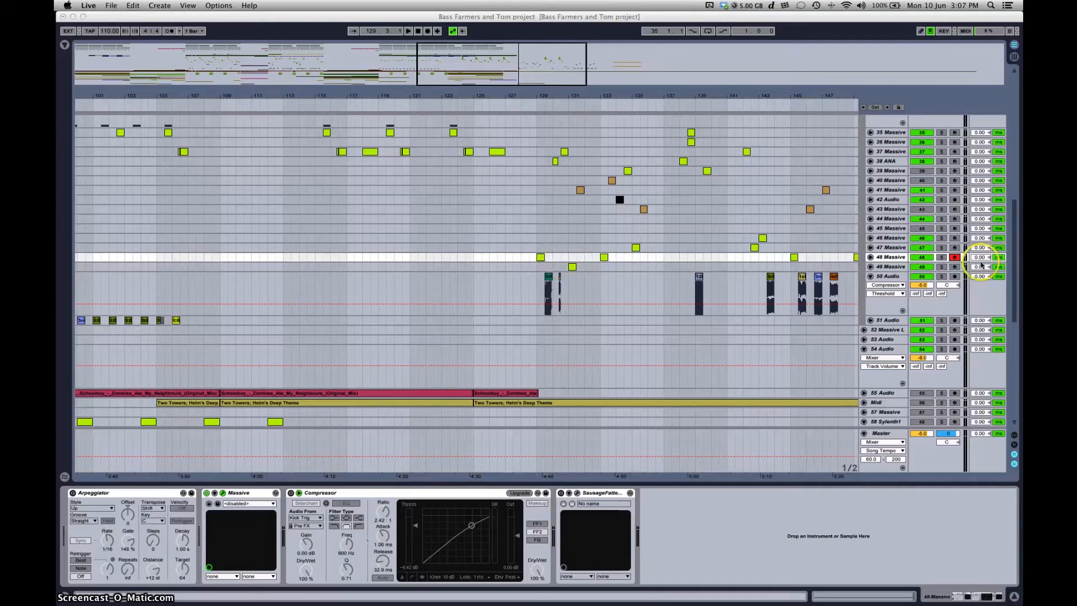
Close the Massive window of track 48 and play the arrangement from about bar 84 at a higher system volume
left_click(943, 258)
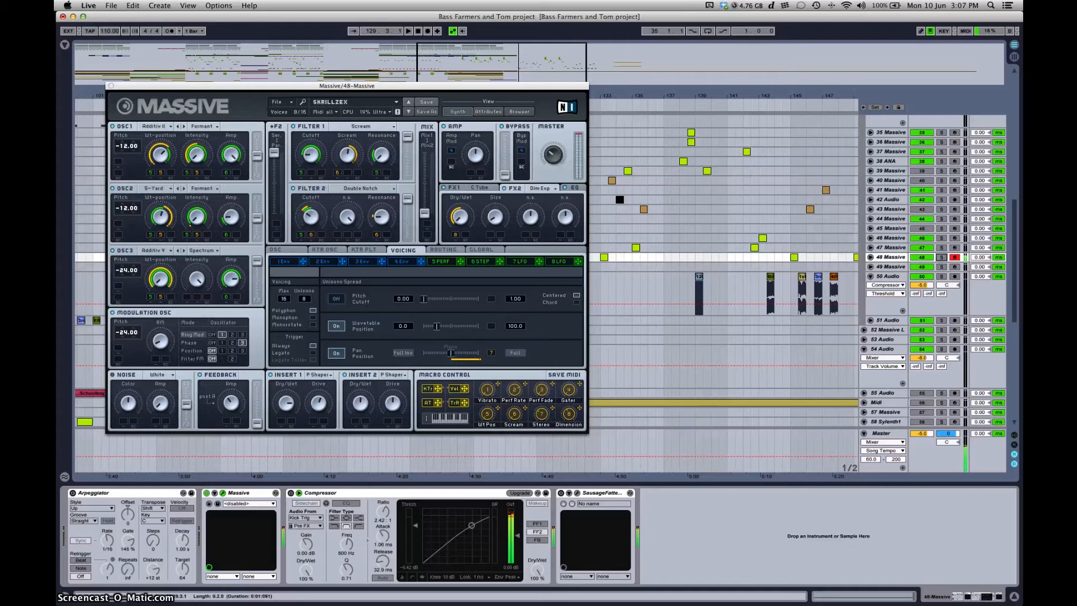
left_click(111, 86)
left_click_drag(523, 58, 523, 66)
scroll(325, 242, "left", 4)
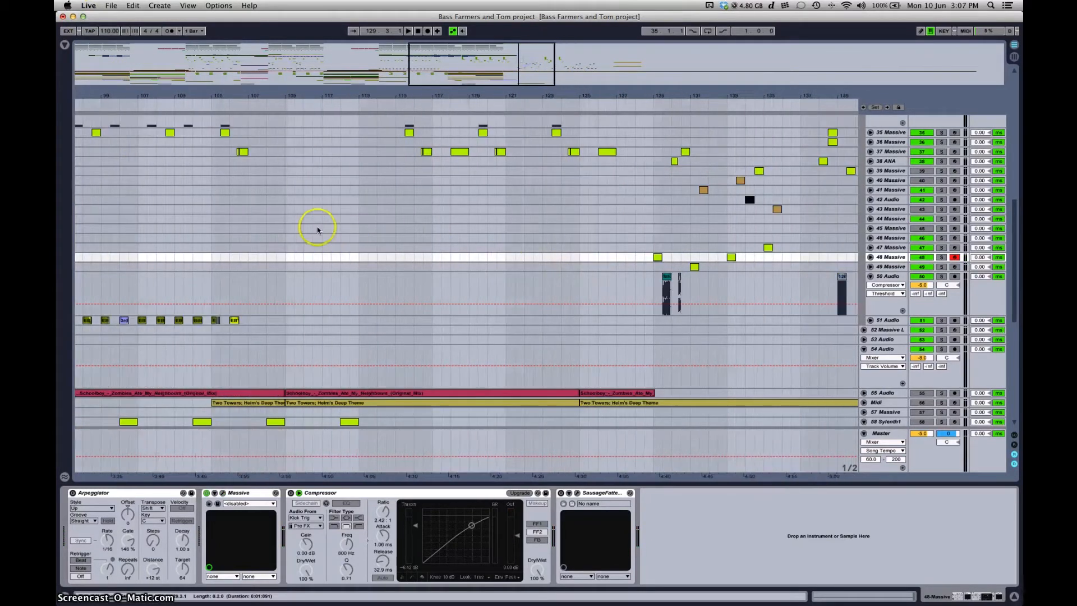
scroll(328, 247, "left", 5)
left_click_drag(273, 256, 240, 254)
left_click(238, 256)
key("space")
key("XF86AudioRaiseVolume")
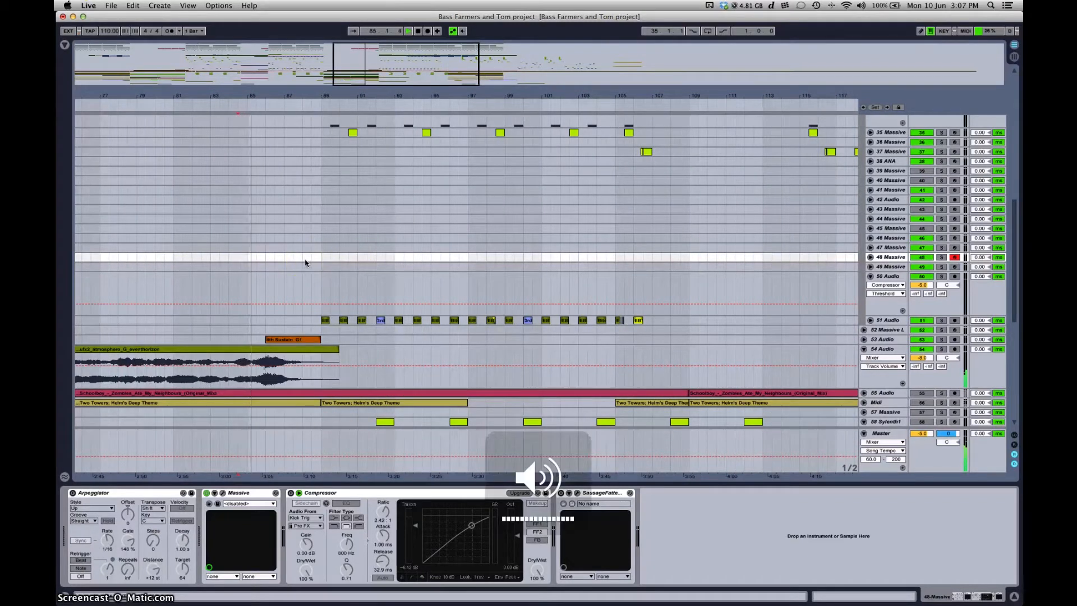
left_click(379, 241)
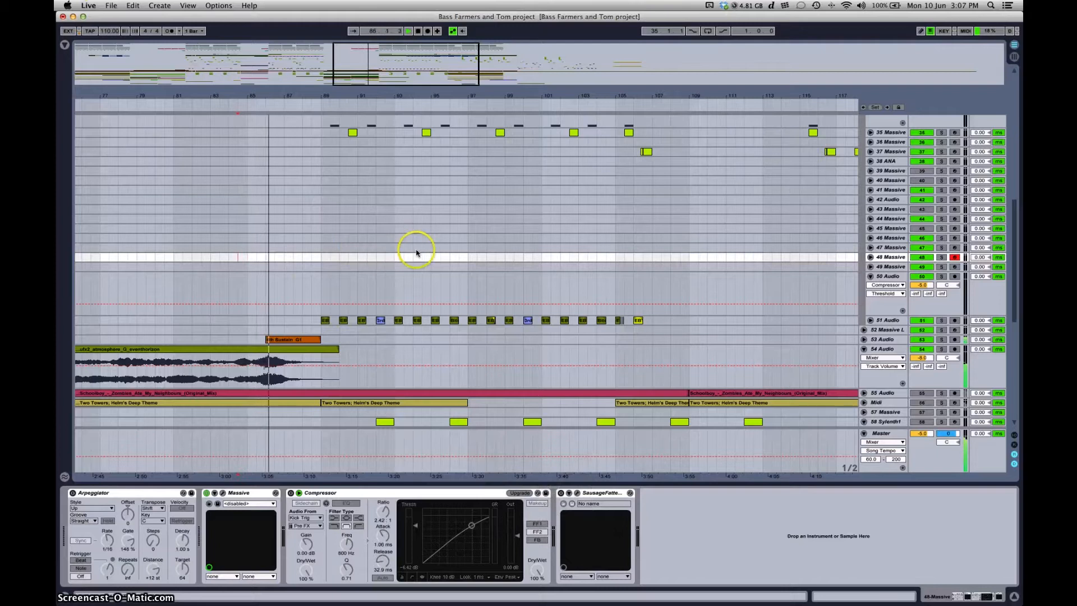
Move the first clip on track 48 Massive from bar 129 to bar 89
key("minus")
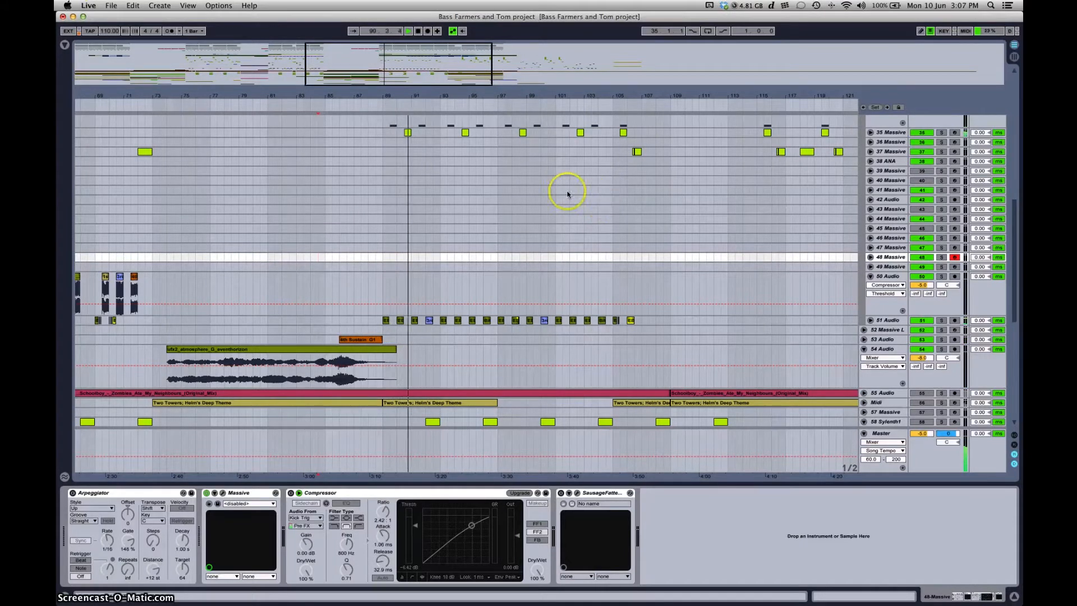
scroll(550, 194, "up", 5)
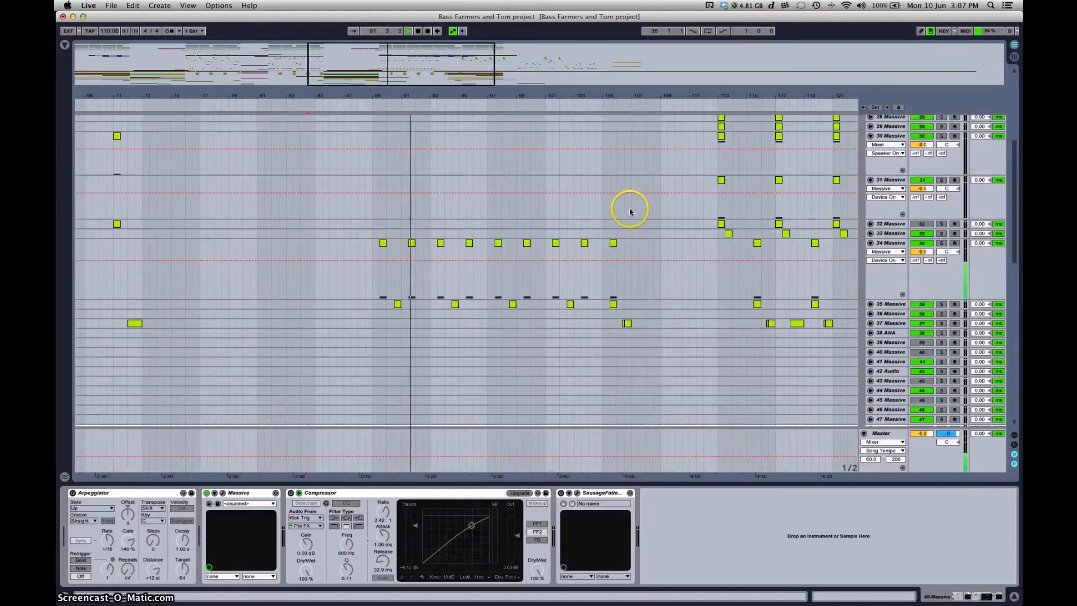
scroll(755, 277, "right", 3)
scroll(756, 277, "down", 2)
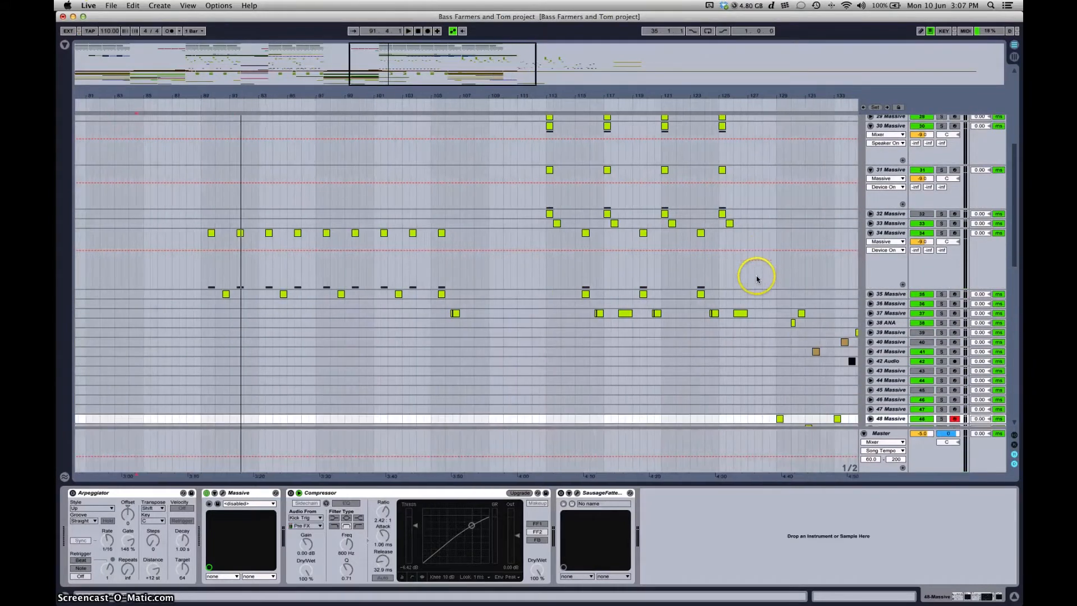
scroll(826, 312, "right", 5)
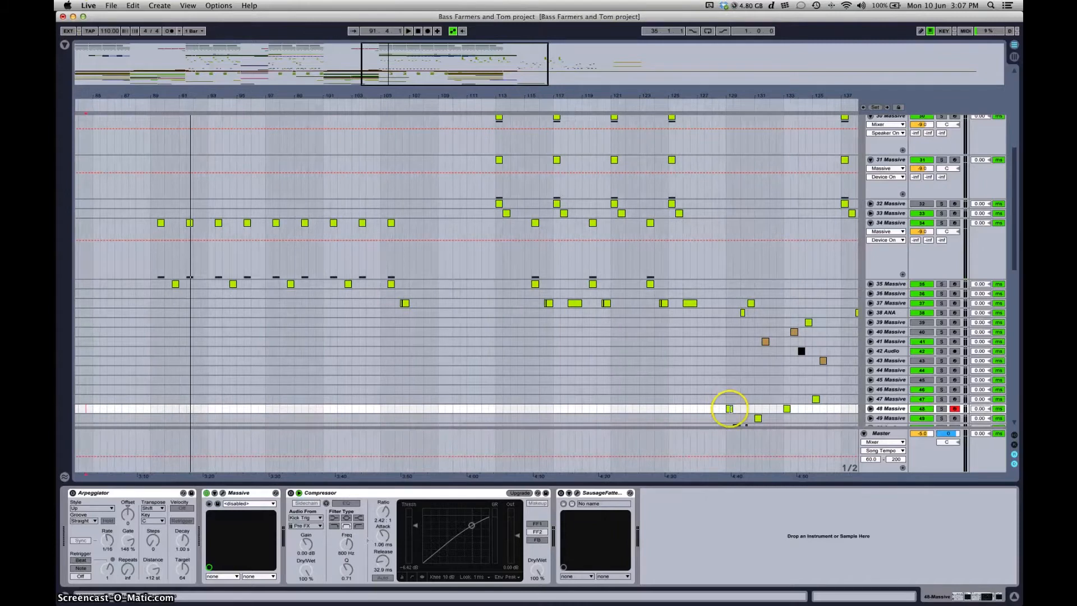
left_click(158, 407)
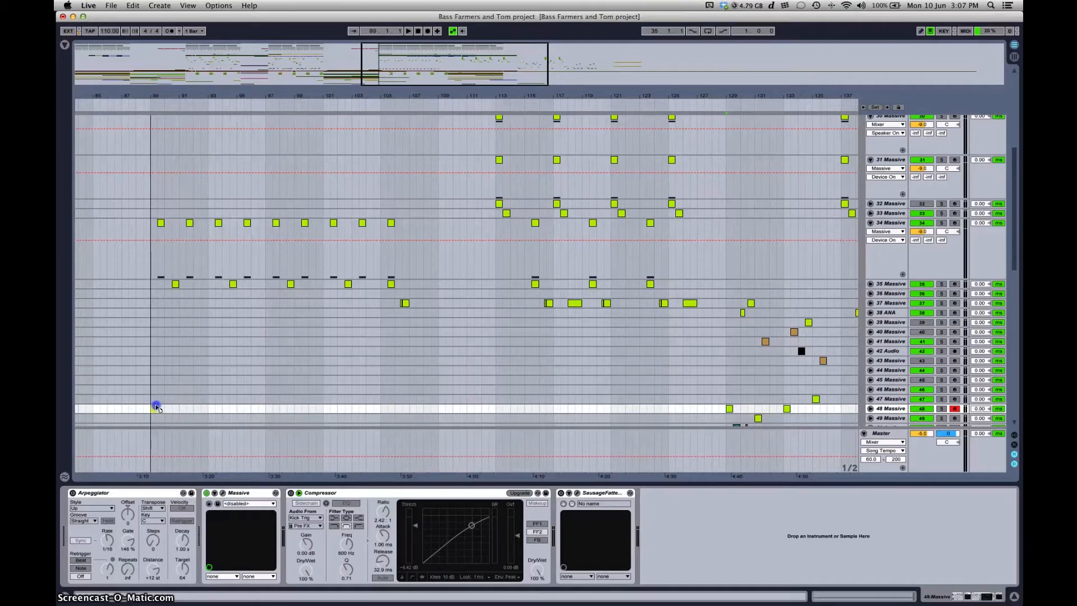
Deactivate track 51 Audio and duplicate the bar 89 clip on track 48 Massive three times in a row
scroll(159, 408, "down", 5)
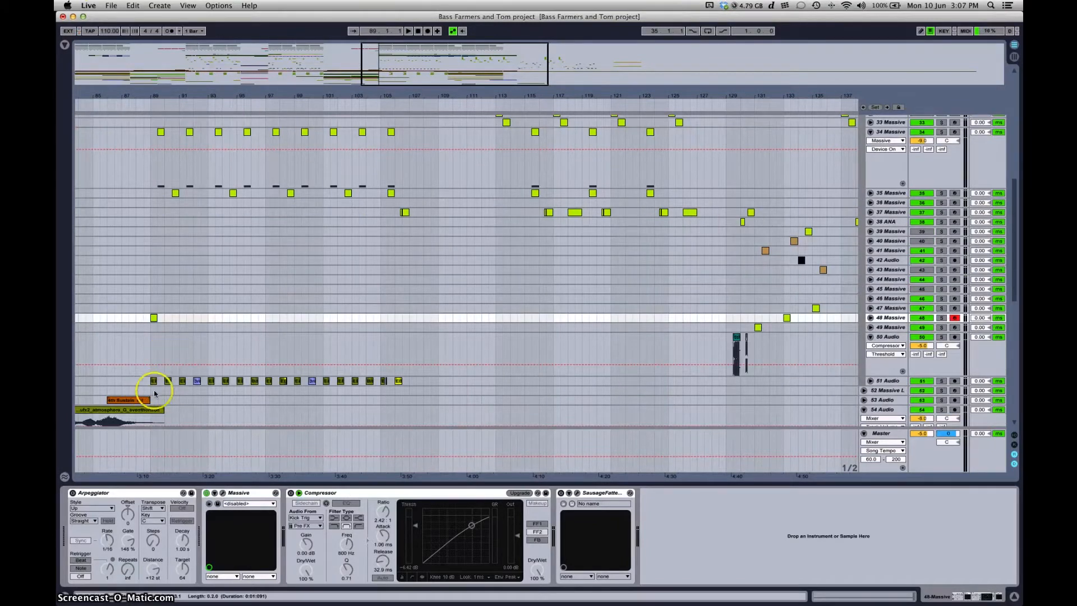
left_click(926, 383)
left_click_drag(149, 307, 174, 320)
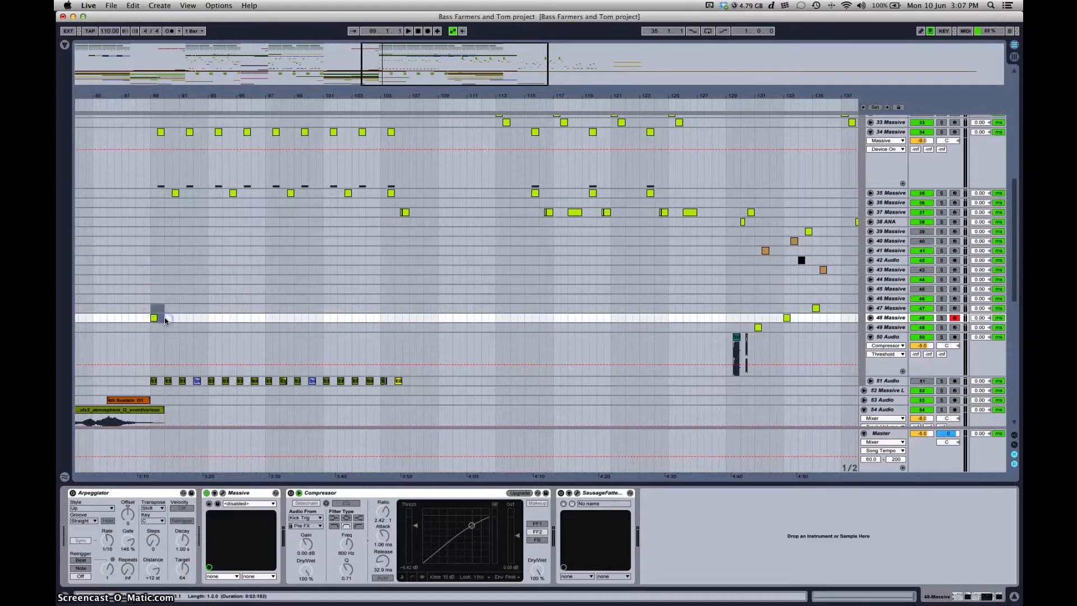
key("ctrl+d")
key("ctrl+d")
key("ctrl+d")
Play the arrangement from about bar 87 to hear the duplicated track 48 clips
left_click(122, 308)
key("space")
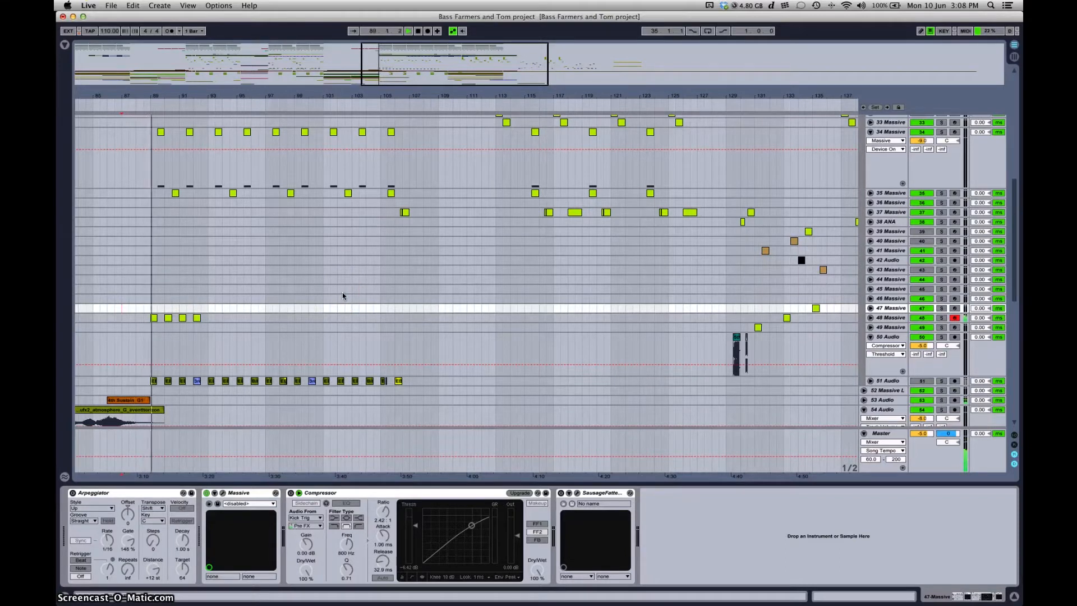
left_click(159, 329)
key("space")
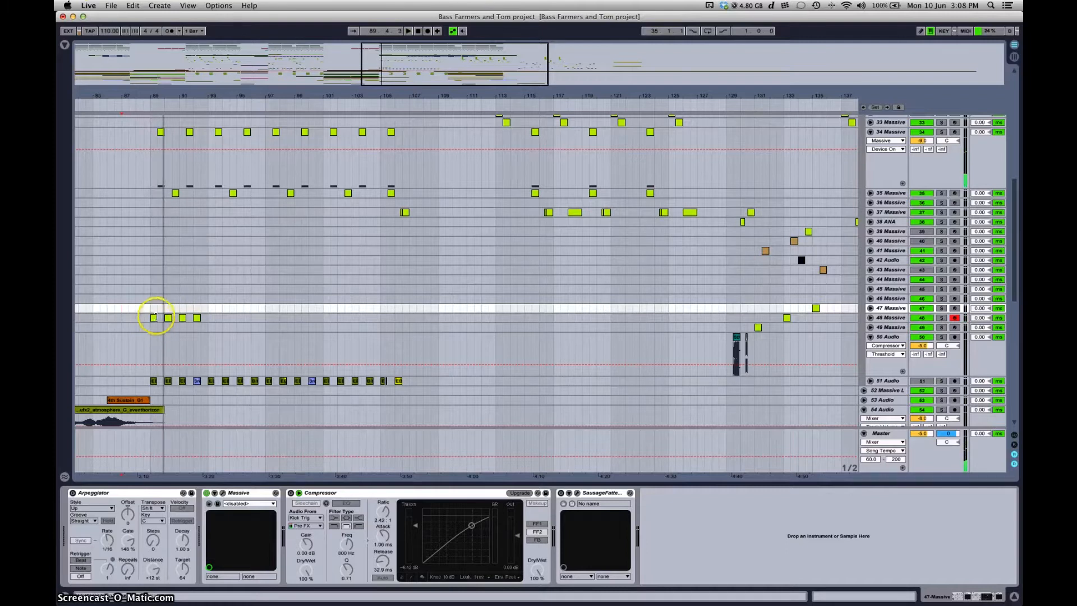
Examine the SKRILLZEX patch in track 48's Massive window while playing its bar 89 clip, and close the window
left_click(152, 318)
left_click(223, 493)
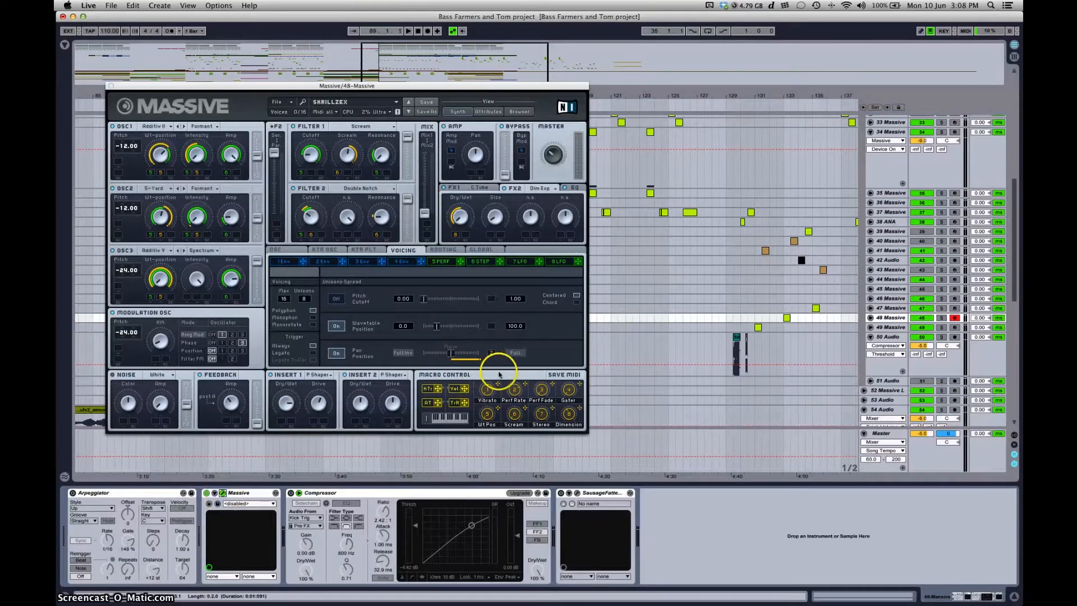
left_click(517, 389)
key("space")
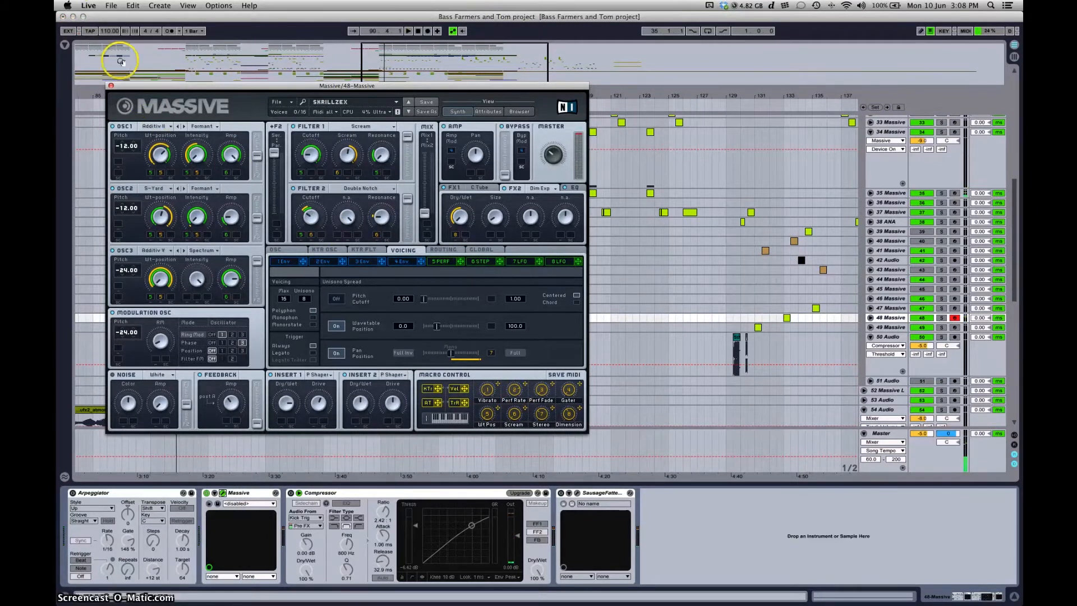
left_click(111, 85)
Insert a new audio track and two new MIDI tracks below track 48 Massive
left_click(235, 317)
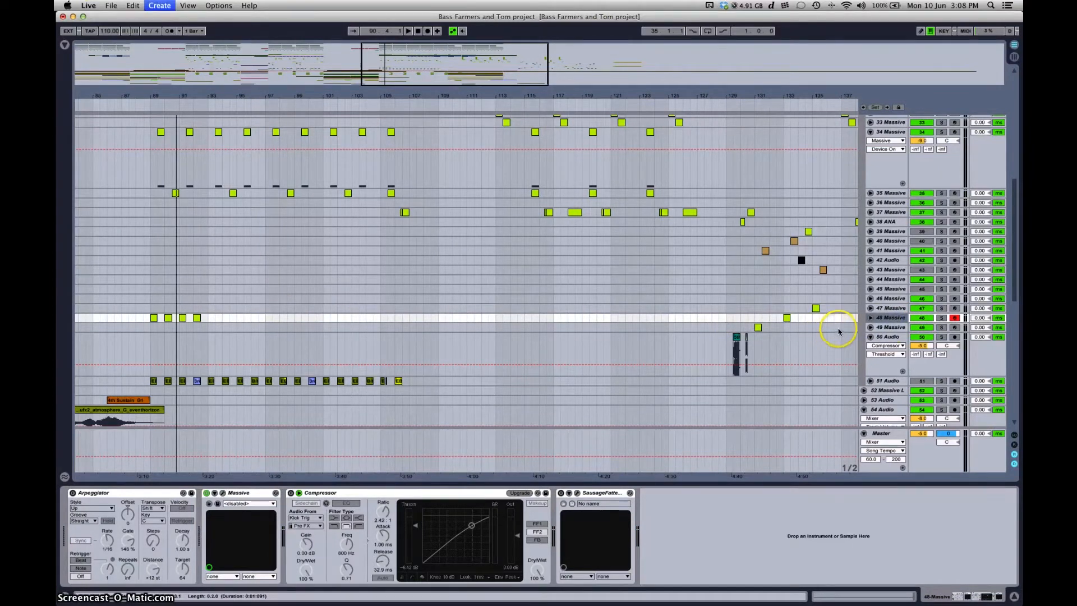
key("super+t")
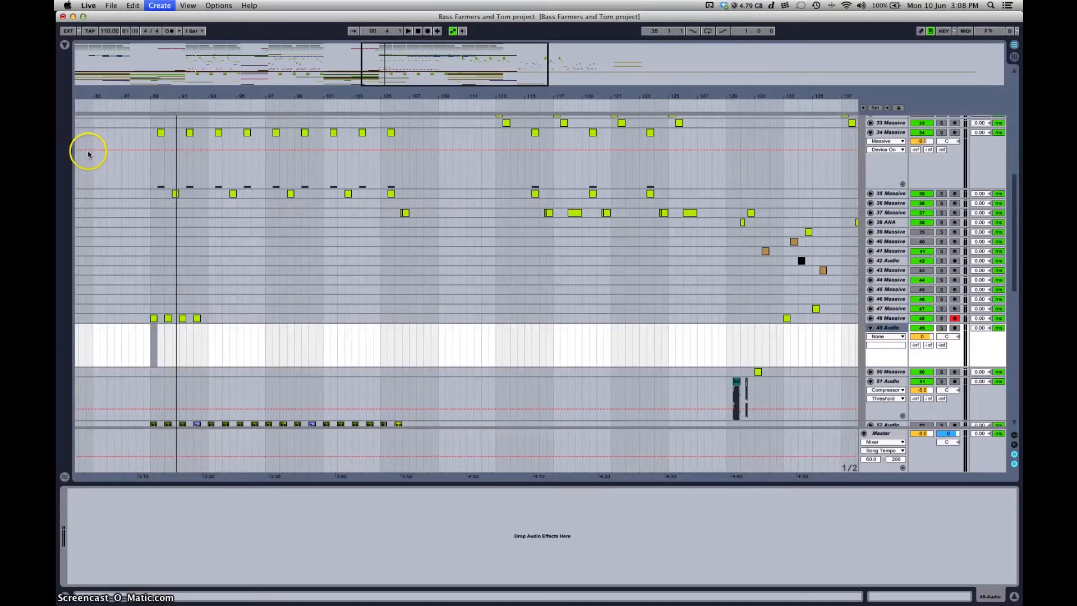
key("super+shift+t")
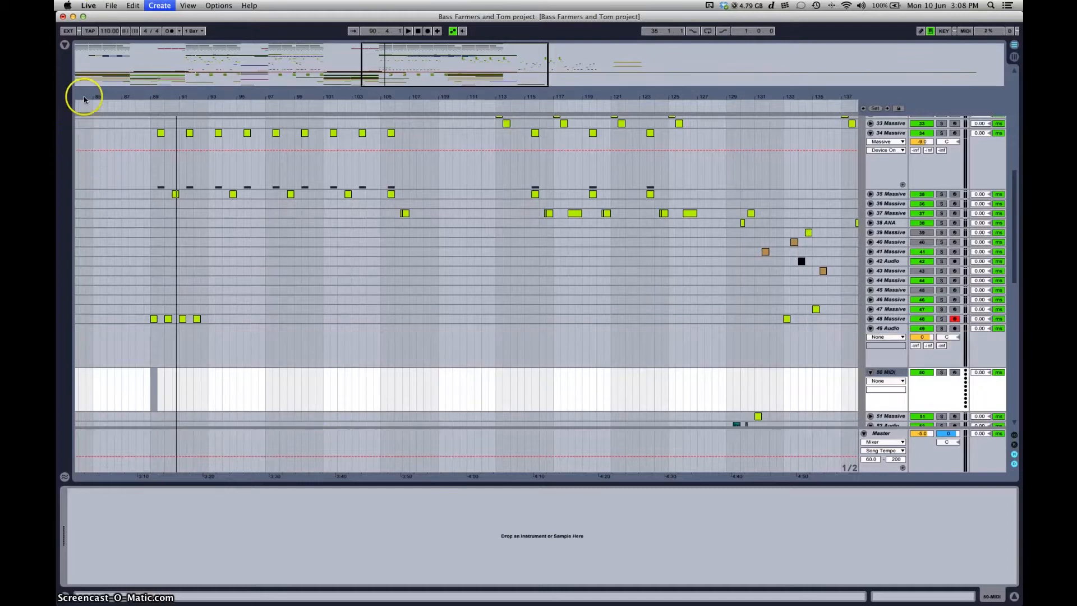
key("super+shift+t")
Load the Massive VST plug-in onto the new MIDI track 51 and move its window clear of the browser list
left_click(64, 46)
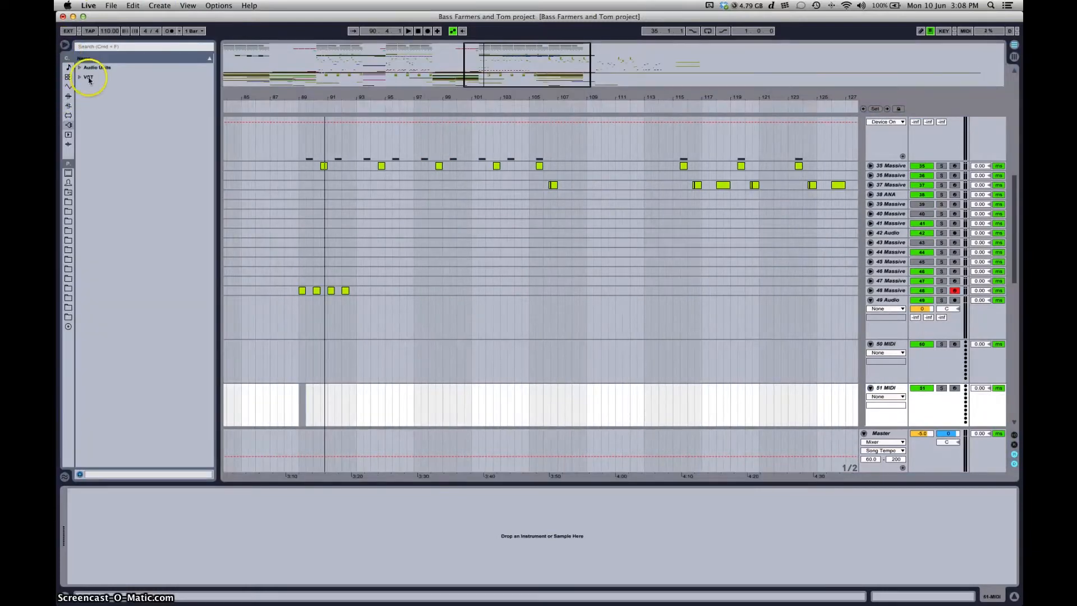
left_click(89, 80)
scroll(157, 388, "down", 10)
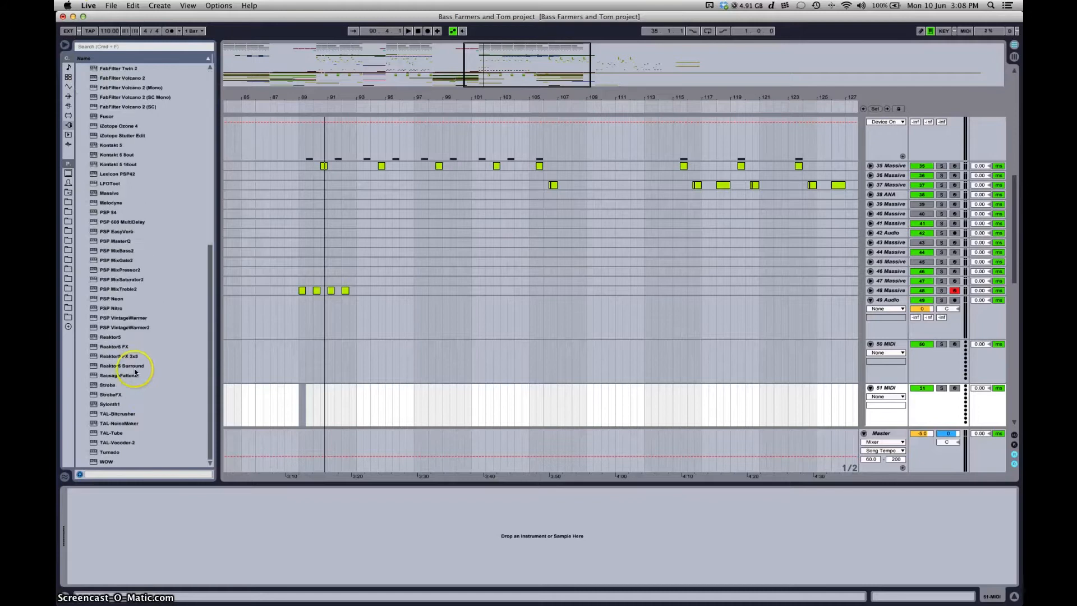
double_click(113, 193)
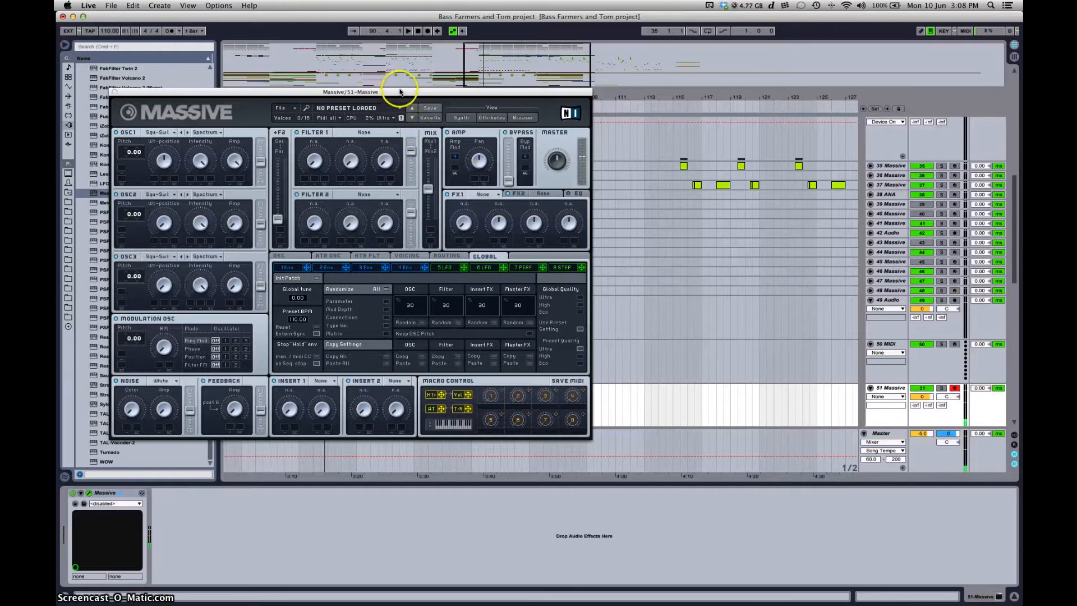
left_click_drag(399, 91, 568, 92)
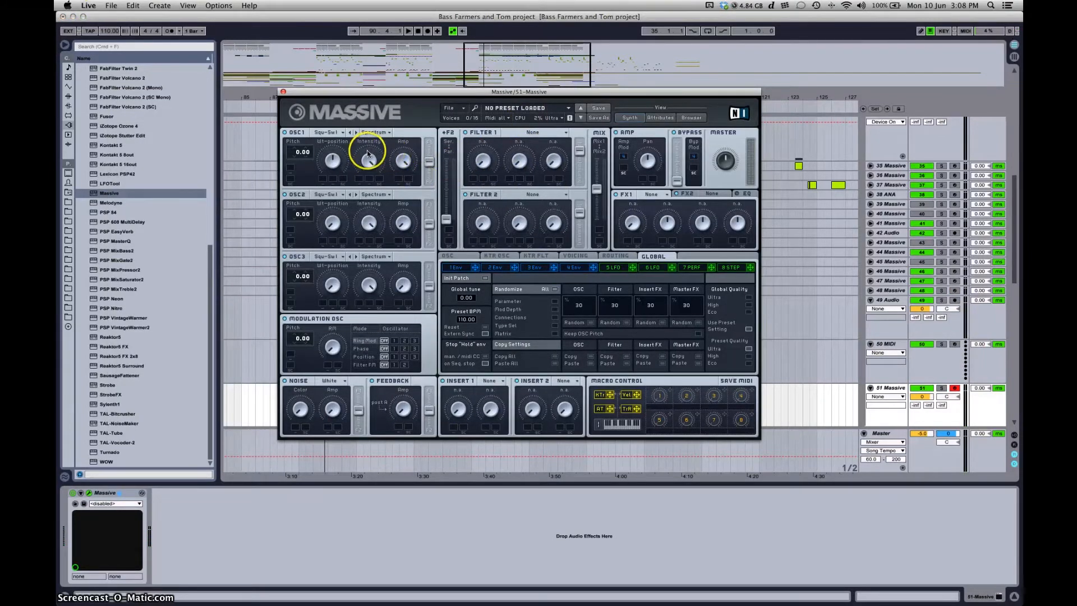
Set OSC1 to the Additivmix II wavetable in Formant mode with a pitch of -12.00
left_click(339, 132)
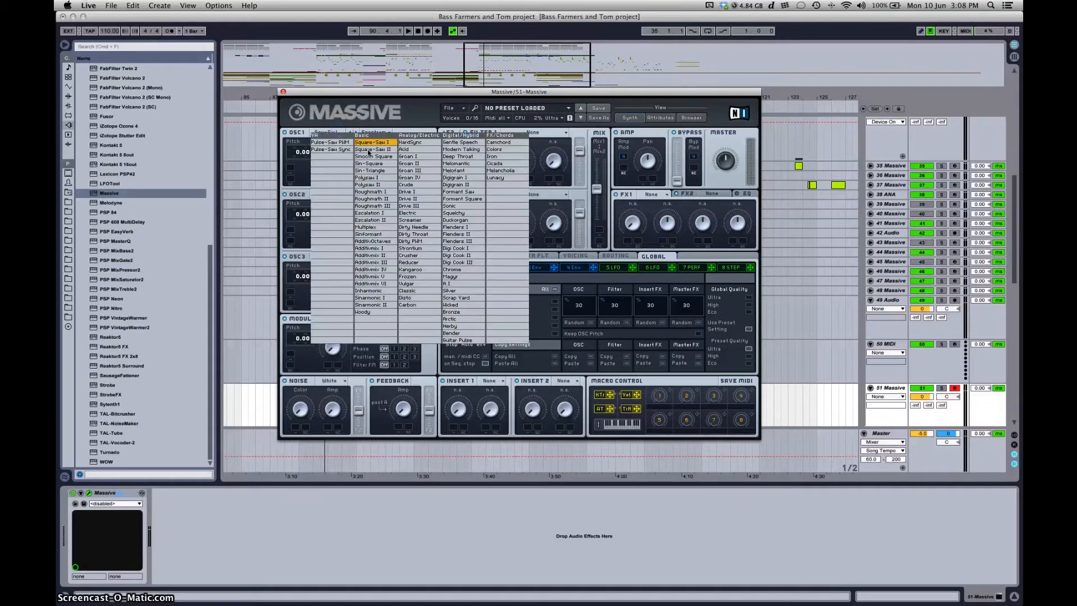
left_click(383, 257)
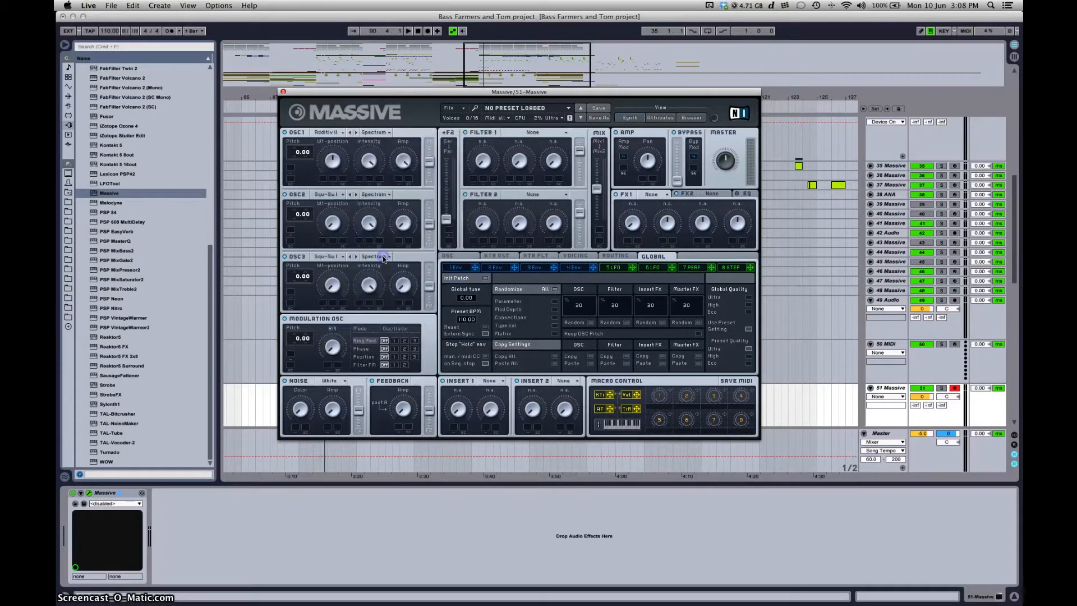
left_click(375, 135)
left_click(377, 158)
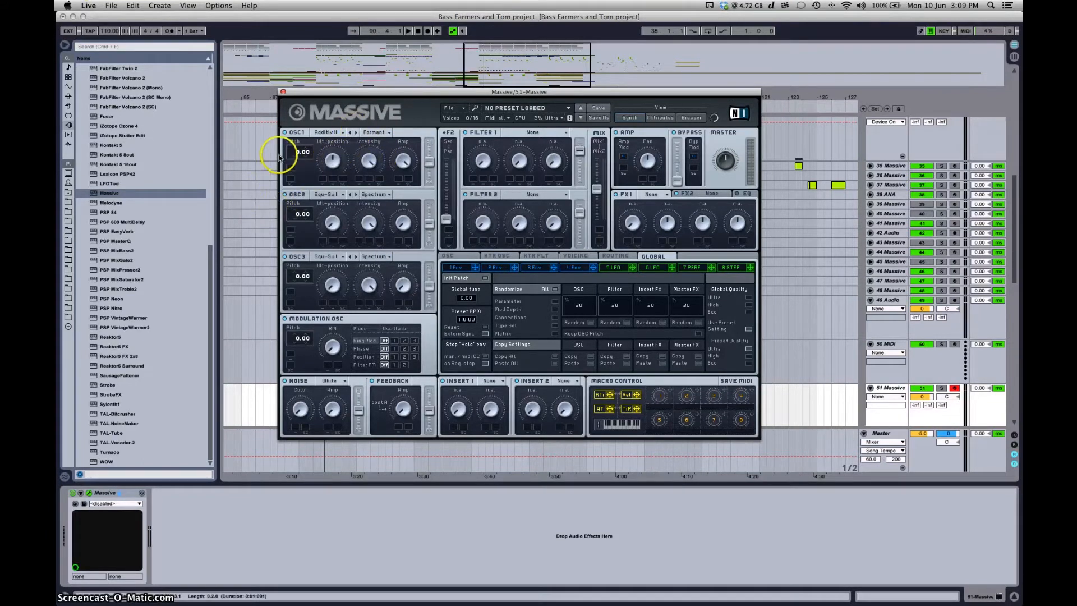
left_click_drag(301, 155, 299, 164)
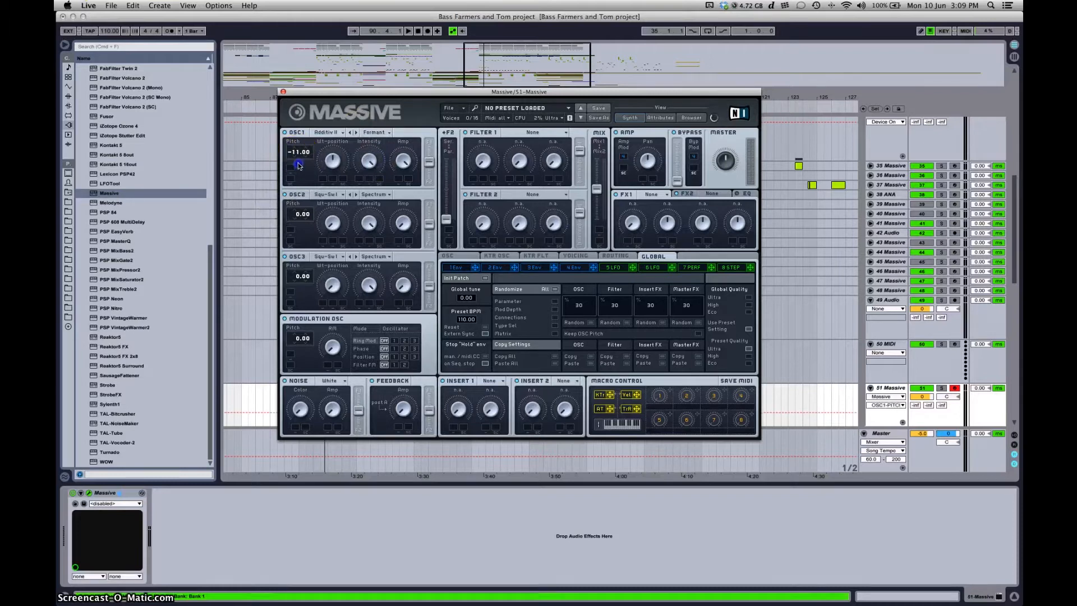
Adjust the Wt-position, Intensity and Amp knobs of OSC1
left_click(333, 161)
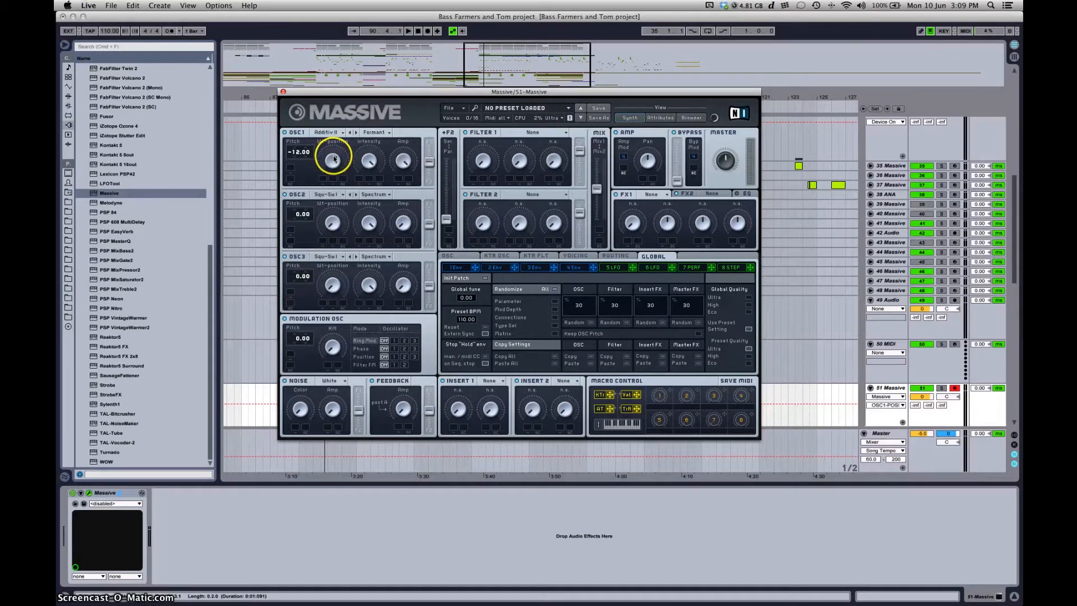
left_click_drag(334, 159, 334, 165)
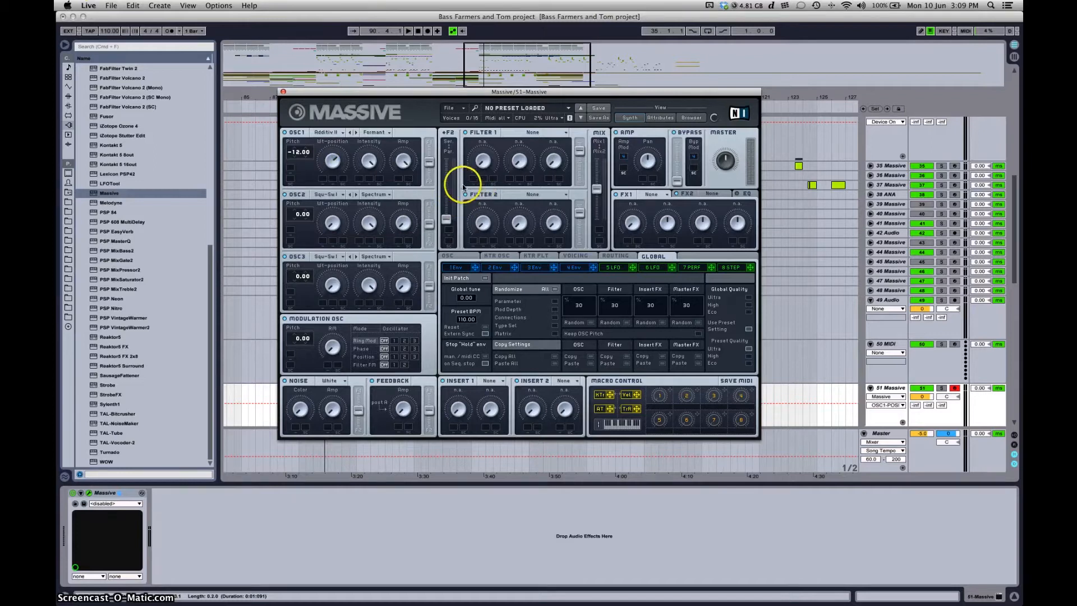
left_click(371, 160)
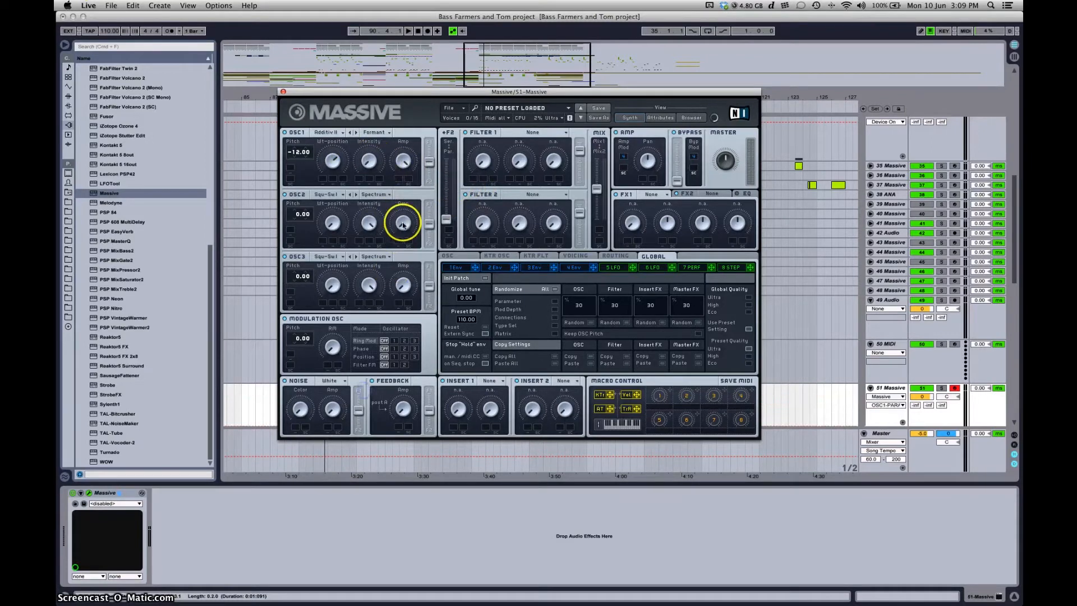
left_click(404, 149)
Set OSC2 to the Scrap Yard wavetable in Formant mode with pitch -12.00, and adjust its Intensity and Amp
left_click(332, 196)
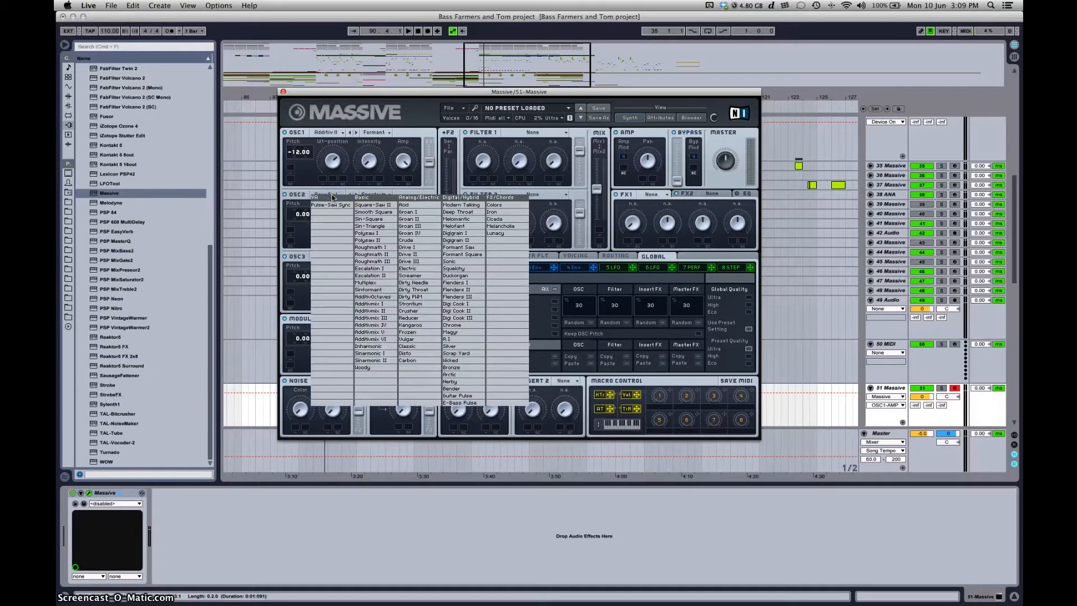
left_click(470, 352)
left_click(378, 194)
left_click(377, 217)
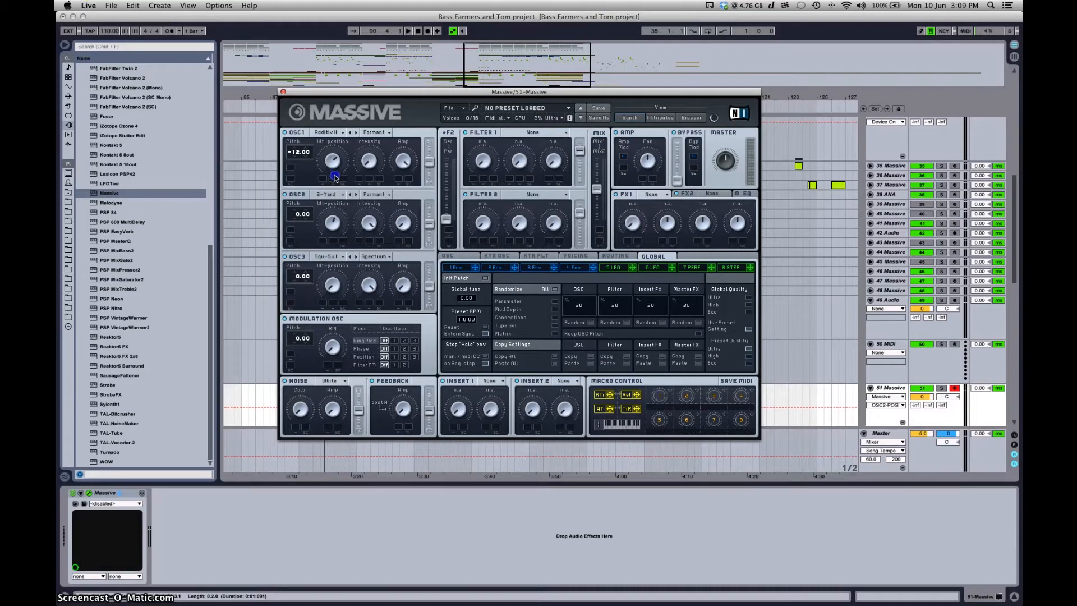
left_click(297, 218)
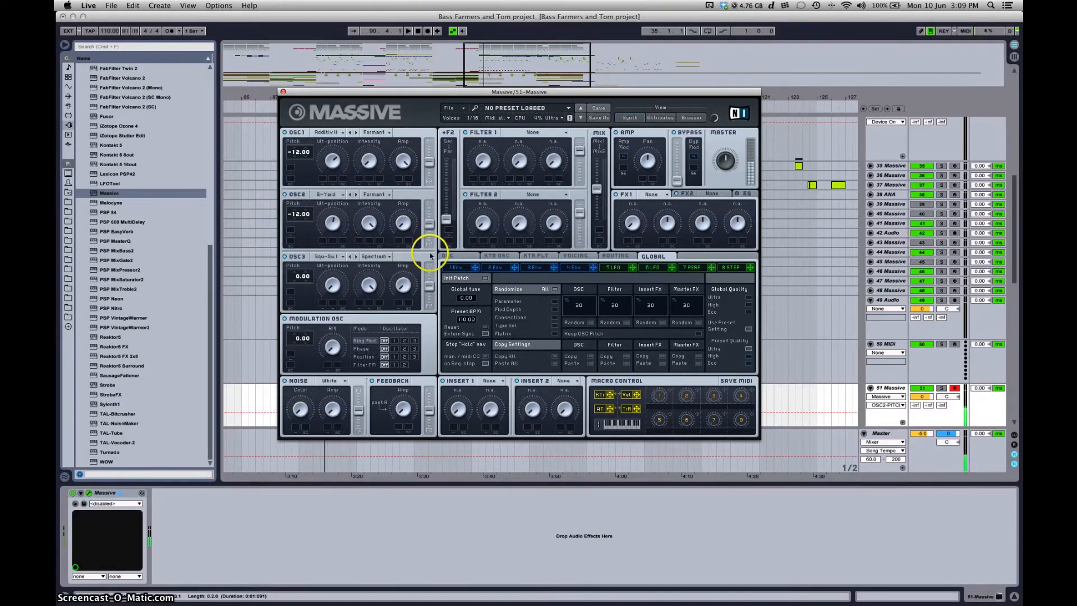
left_click_drag(368, 215, 368, 202)
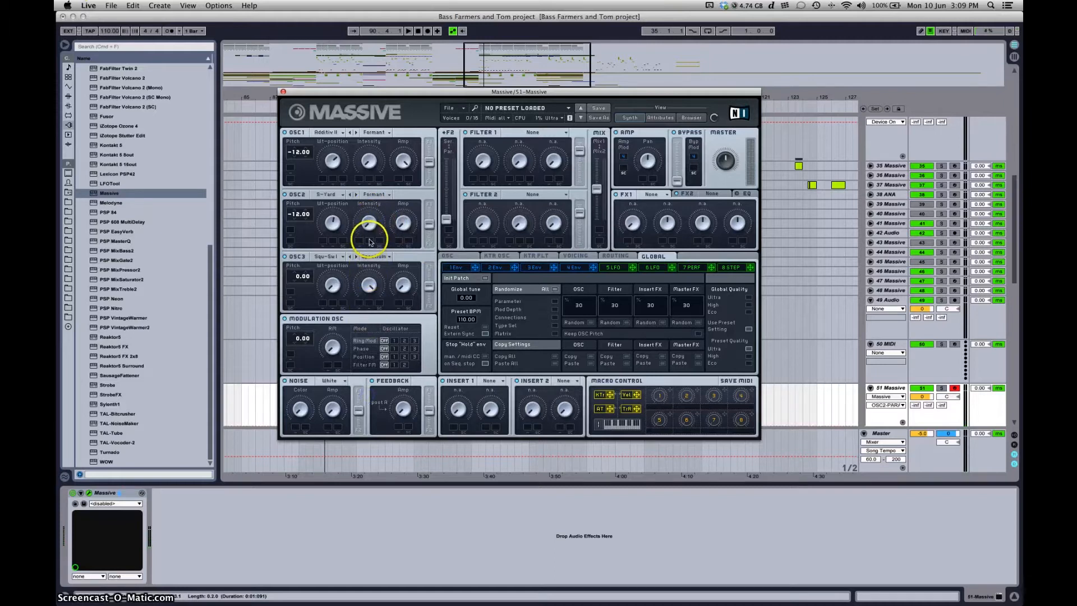
left_click(405, 223)
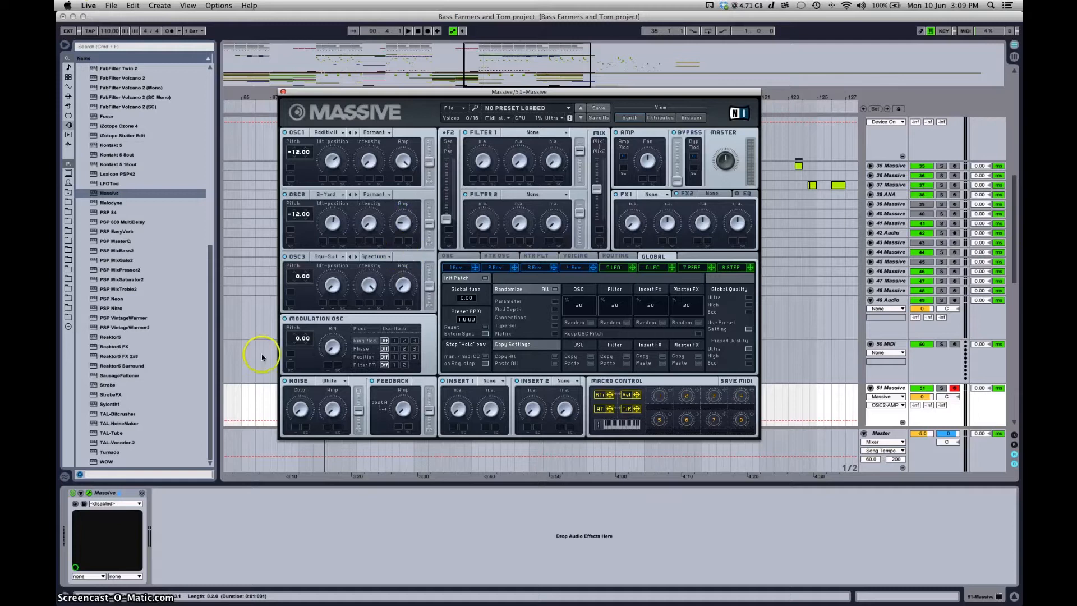
Set OSC3 to the Additivmix V wavetable with pitch -24.00, adjust its Amp, and route it fully to Filter 1
left_click(331, 257)
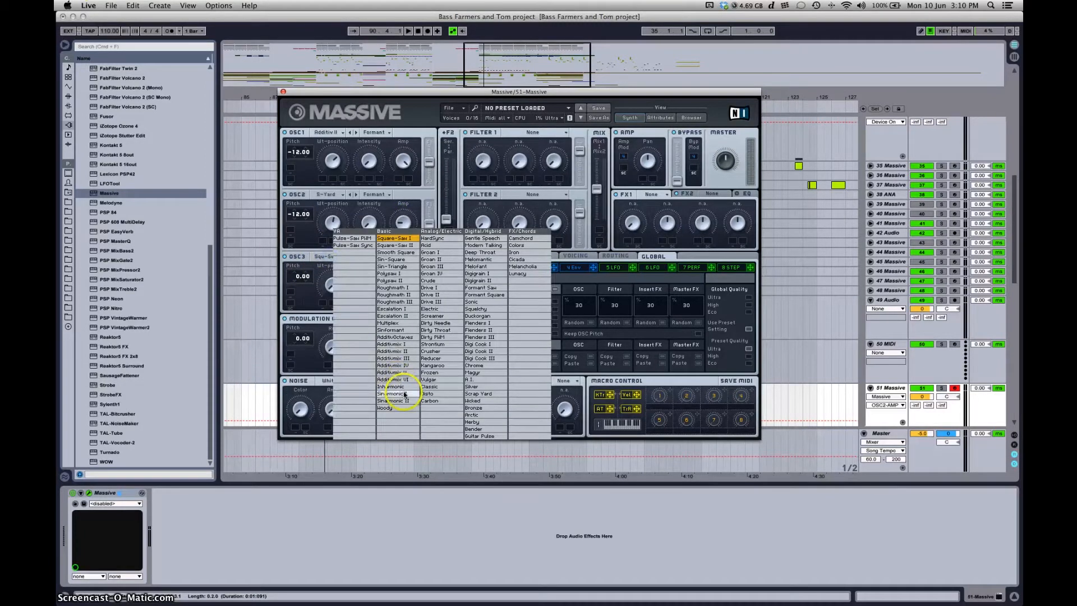
left_click(406, 374)
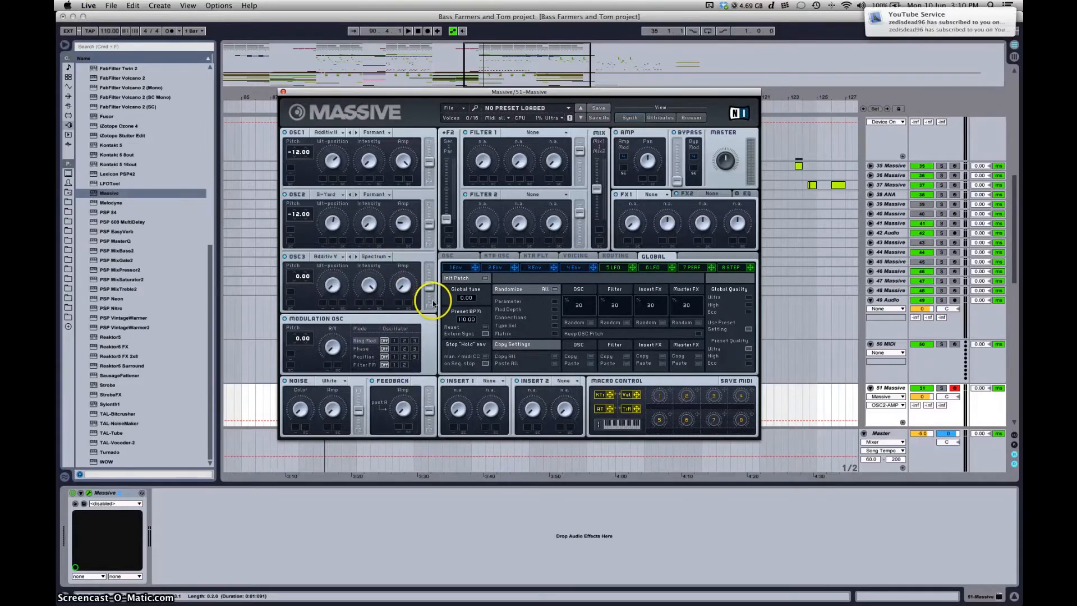
left_click(404, 278)
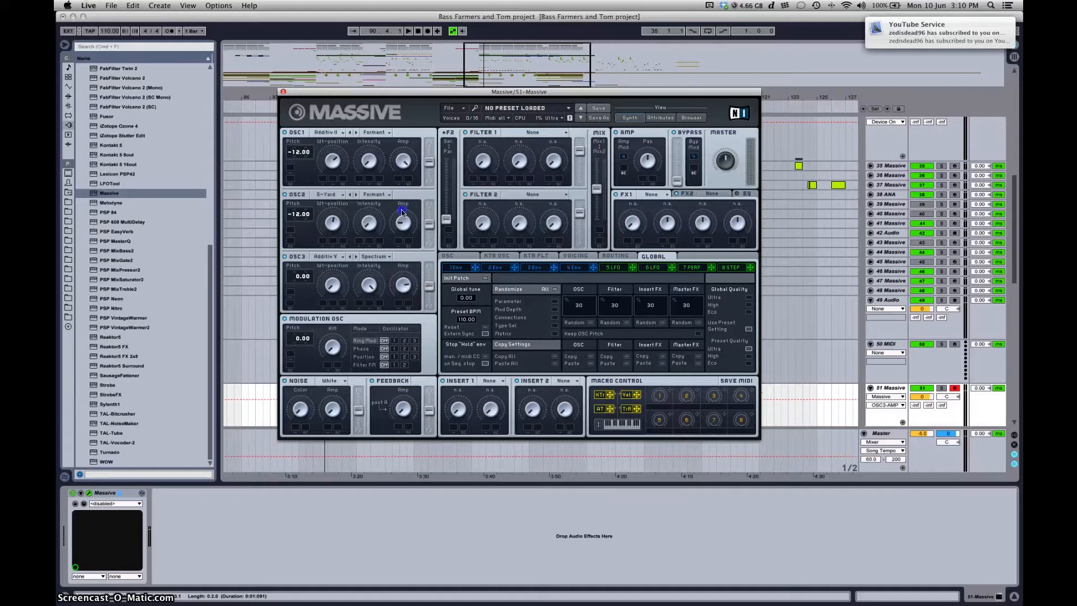
left_click(402, 282)
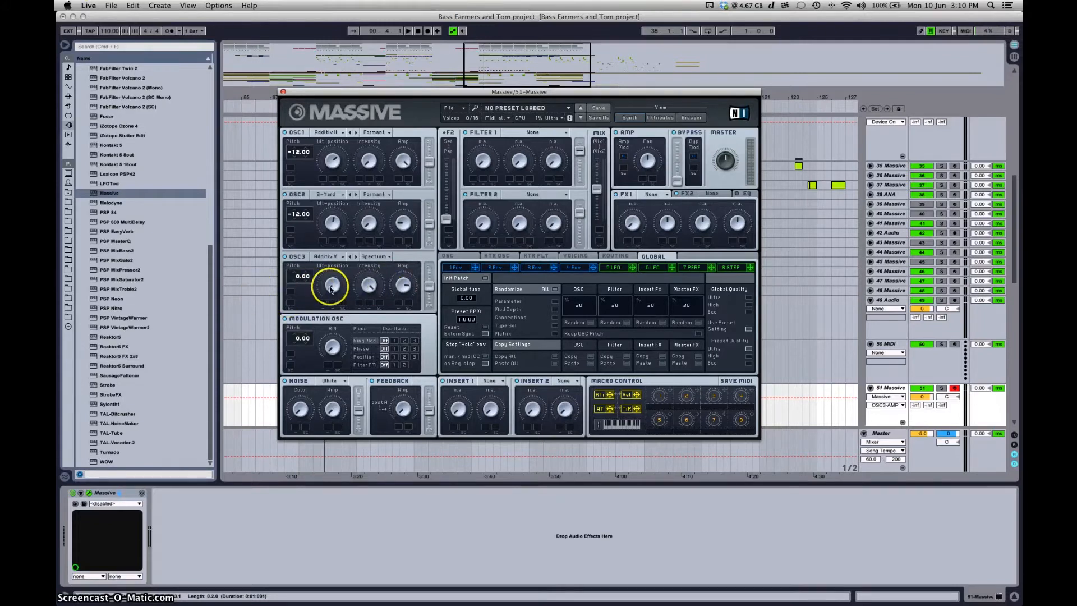
left_click_drag(292, 277, 298, 300)
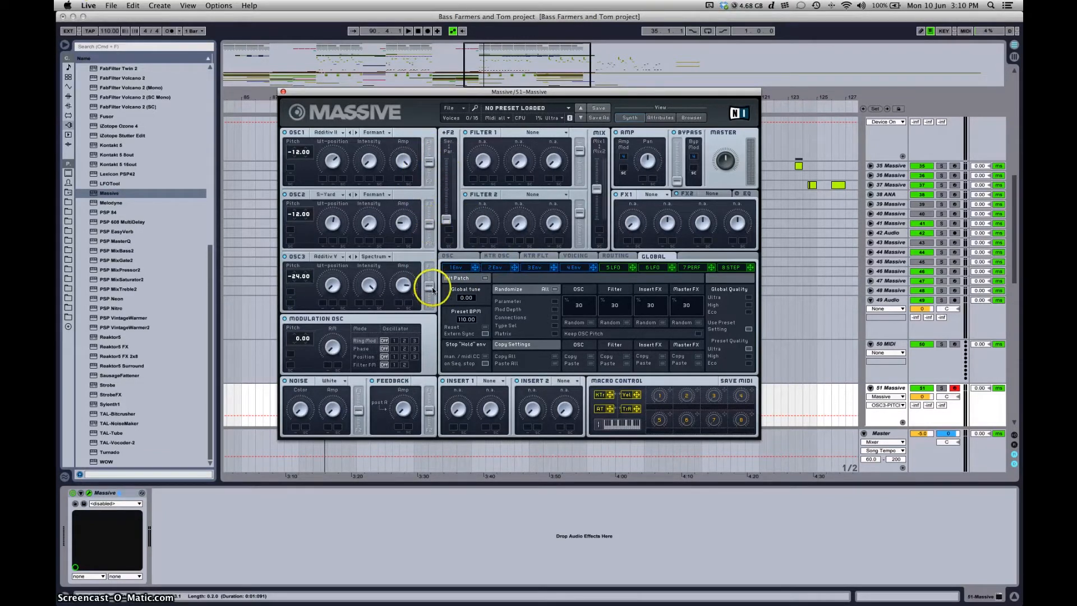
left_click_drag(430, 279, 435, 177)
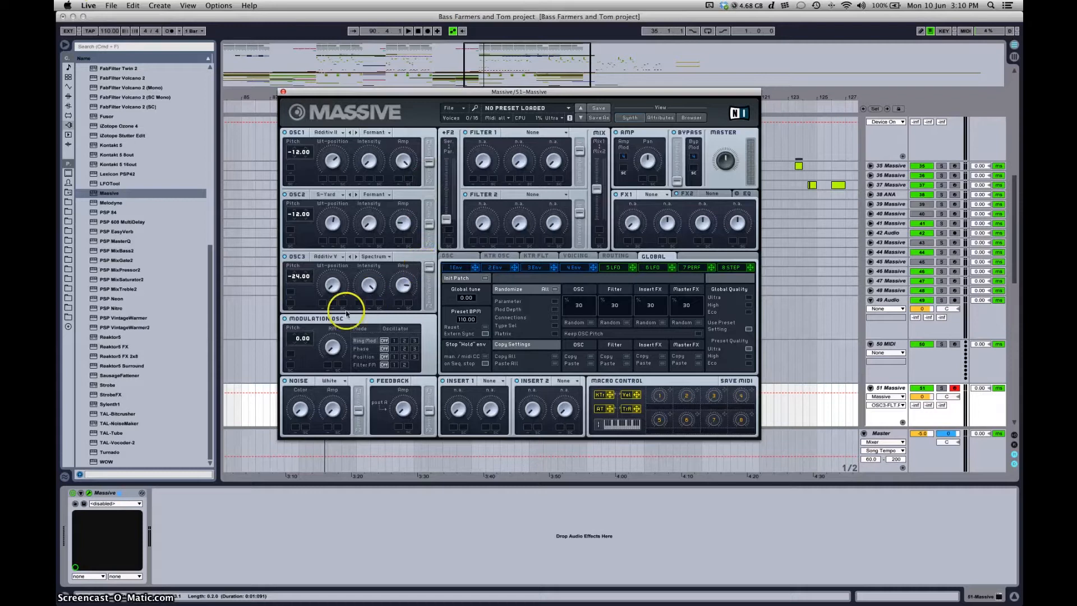
Set the modulation oscillator's pitch to -24.00, with Ring Mod assigned to oscillator 1 and Phase to oscillator 3
left_click_drag(300, 339, 299, 356)
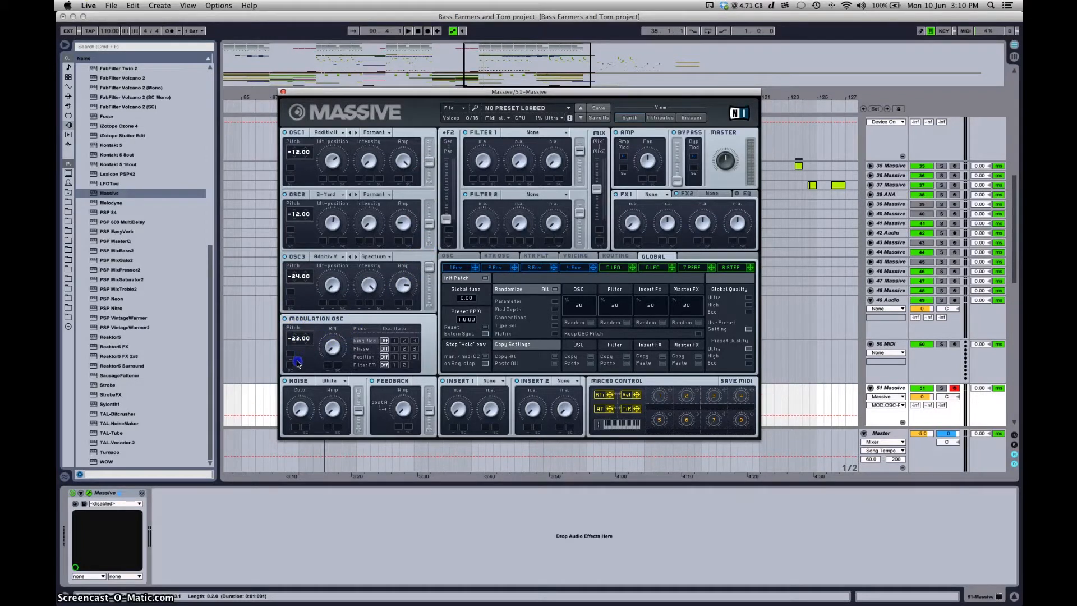
left_click_drag(298, 361, 297, 363)
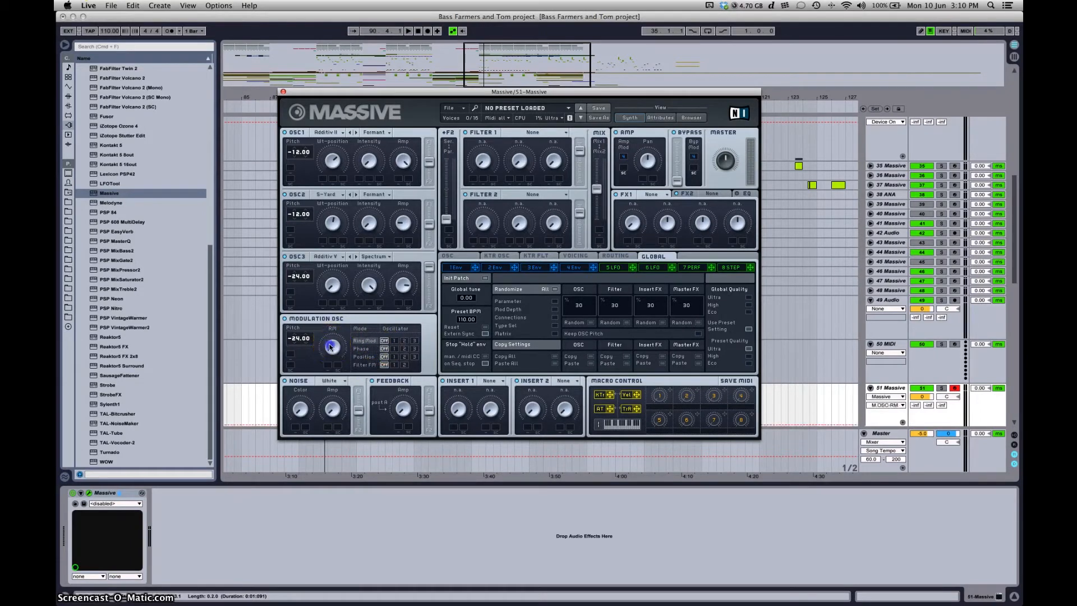
left_click(395, 340)
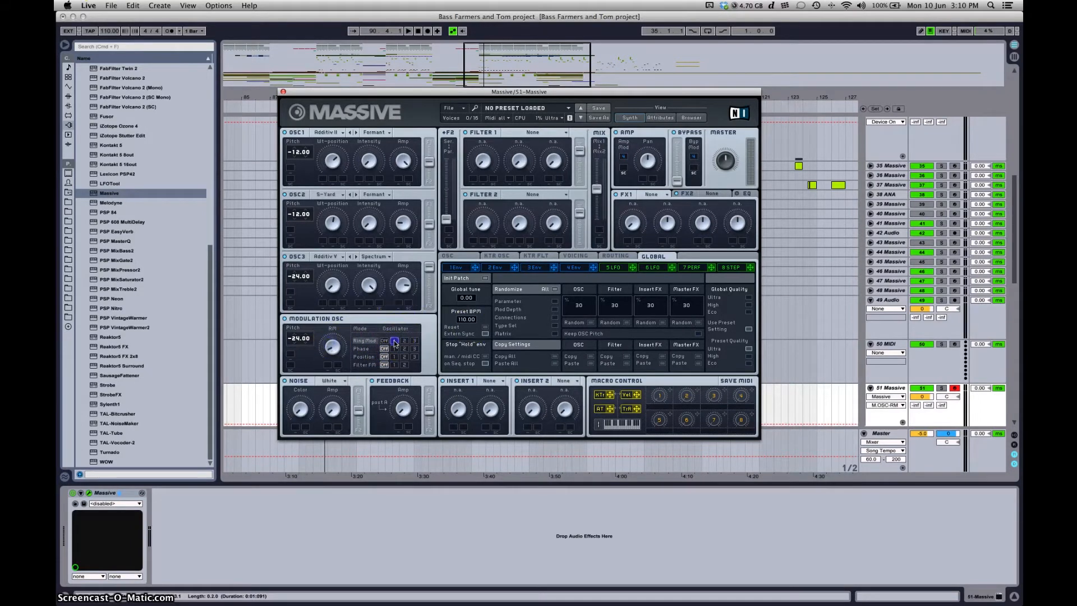
left_click(414, 349)
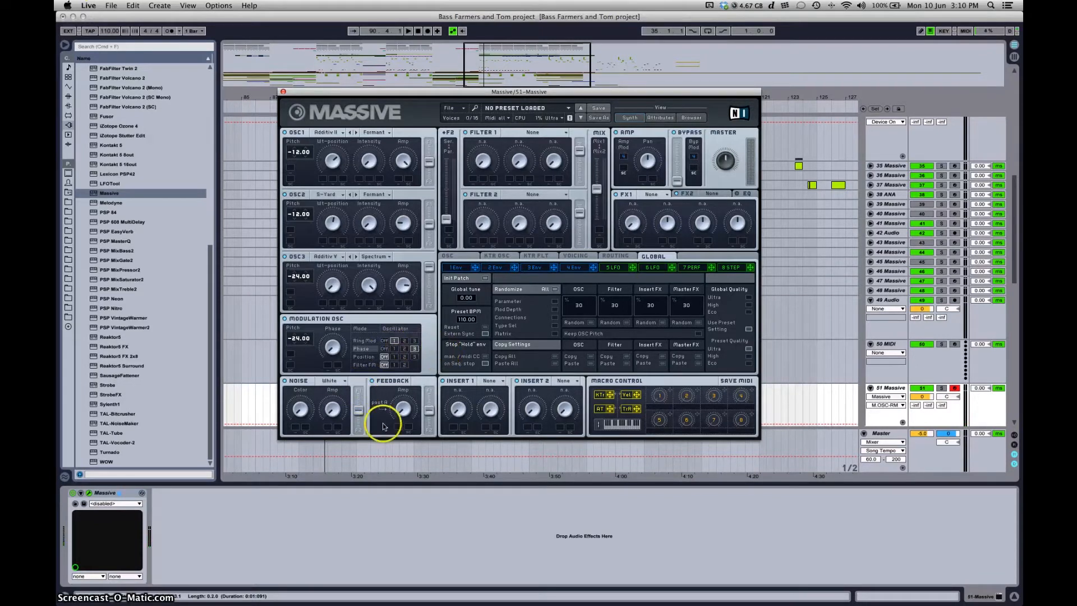
Turn off the Noise section, adjust the Feedback Amp, and route the feedback fully to Filter 2
left_click(285, 382)
mouse_move(398, 410)
left_mouse_down()
mouse_move(398, 383)
mouse_move(411, 412)
left_mouse_up()
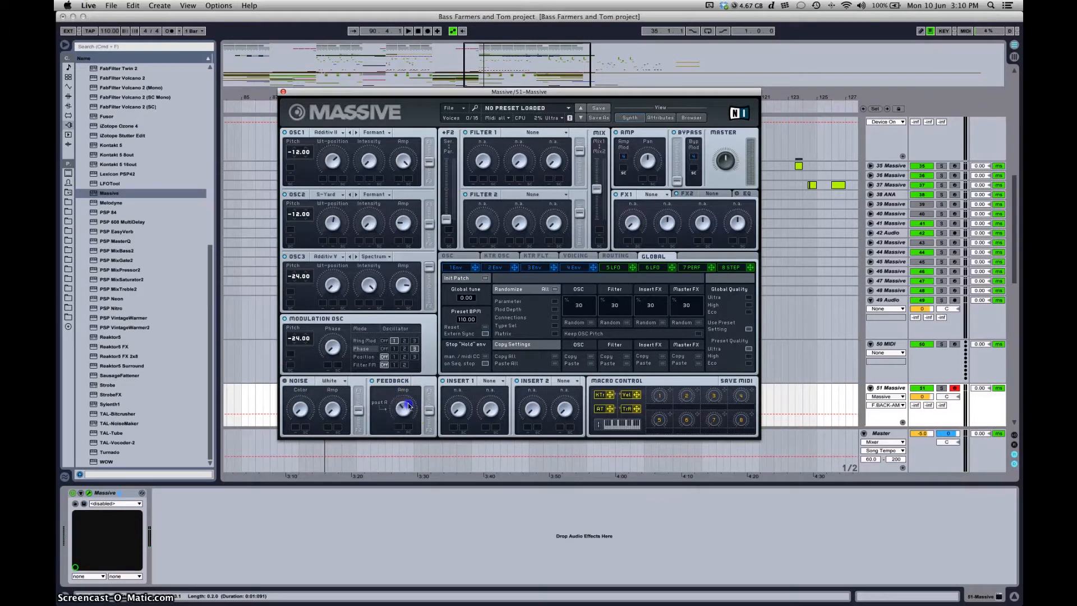
left_click_drag(429, 409, 429, 431)
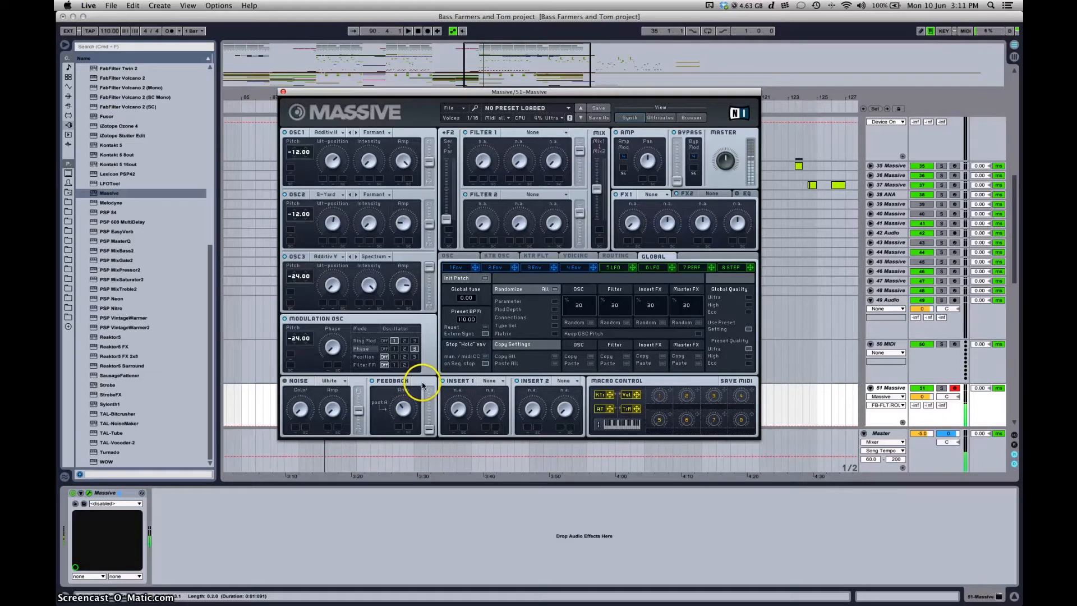
Set Filter 1 to Scream with its output at maximum, and adjust its Resonance, Scream and Cutoff knobs
left_click(521, 135)
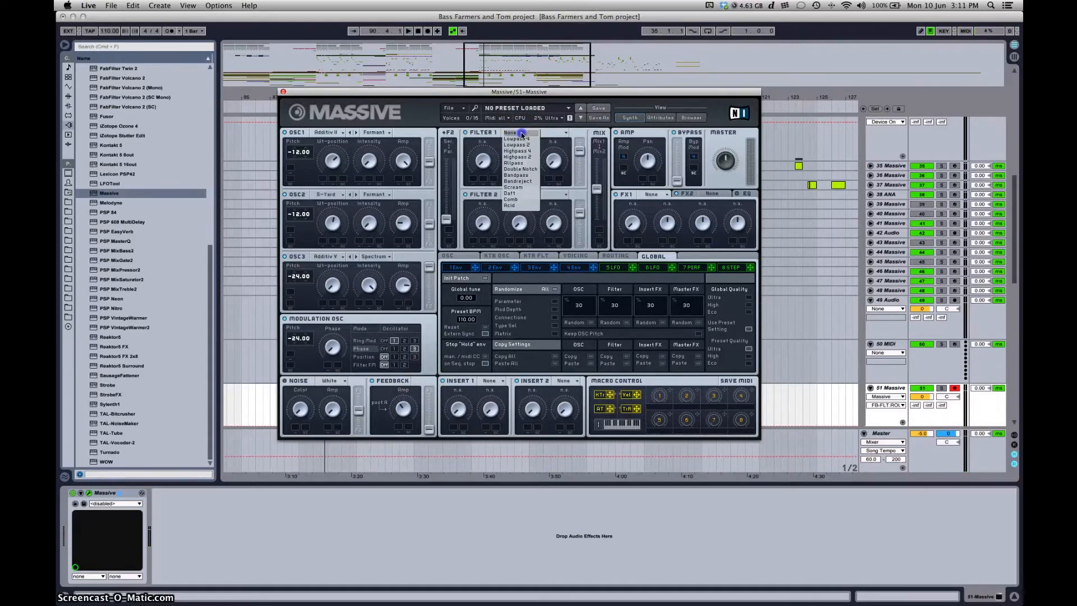
left_click(523, 188)
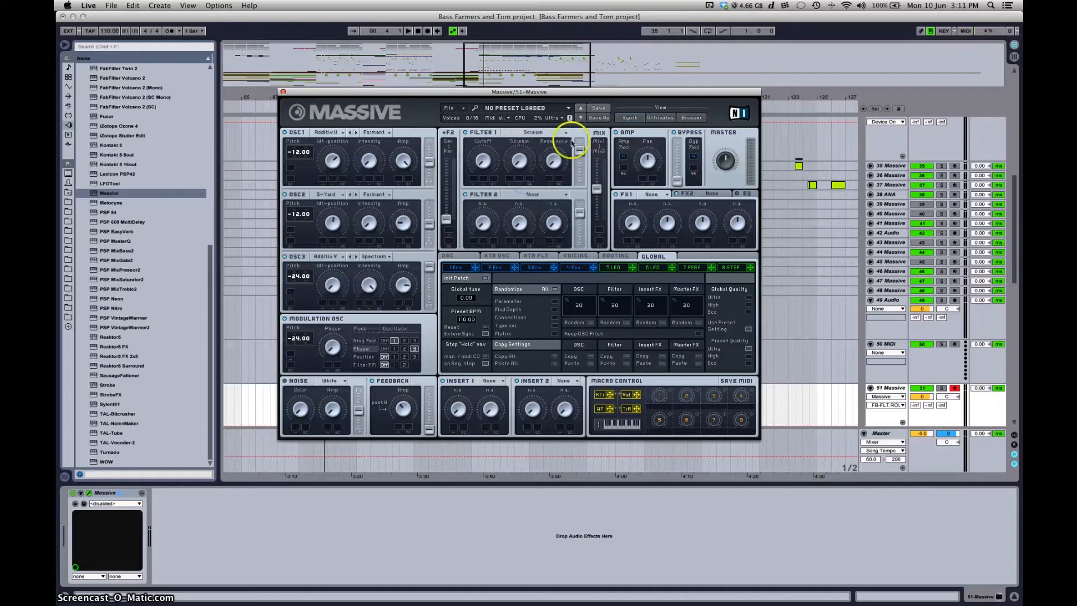
left_click_drag(579, 149, 581, 147)
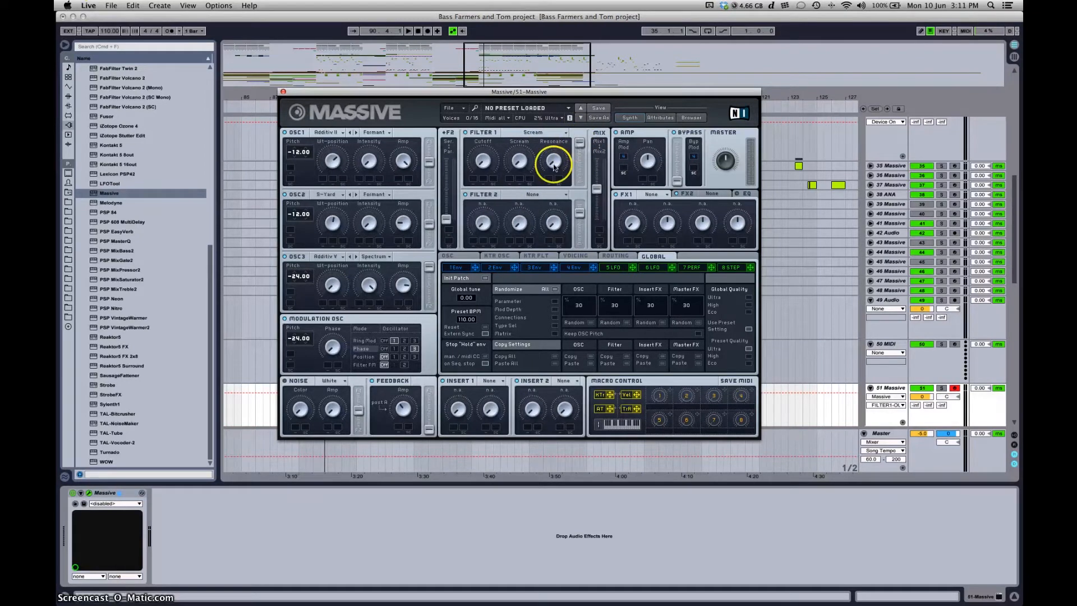
left_click_drag(553, 167, 517, 160)
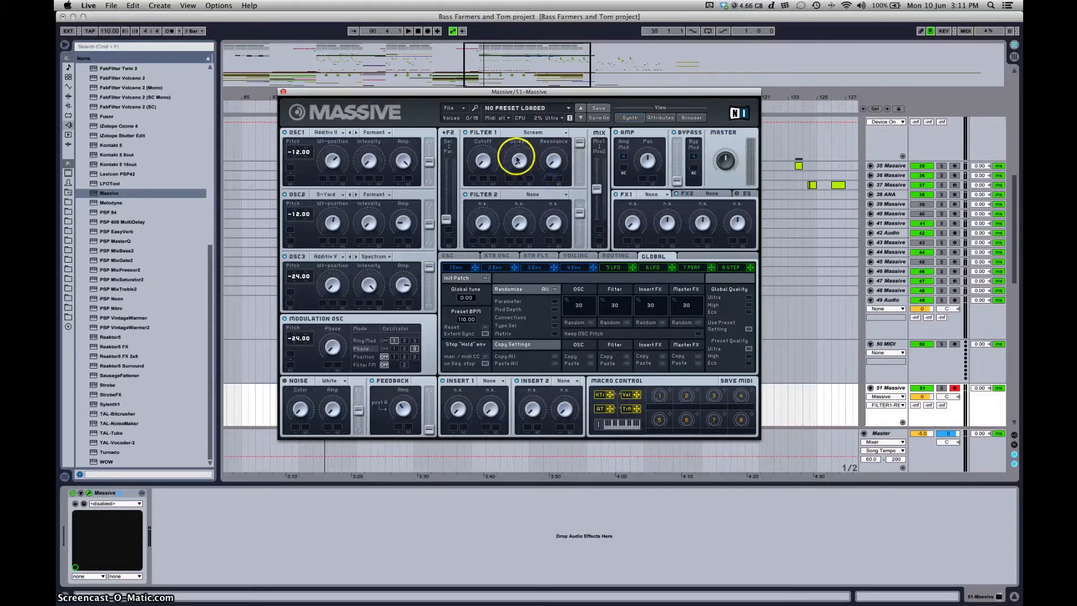
left_click_drag(514, 108, 516, 105)
left_click(477, 149)
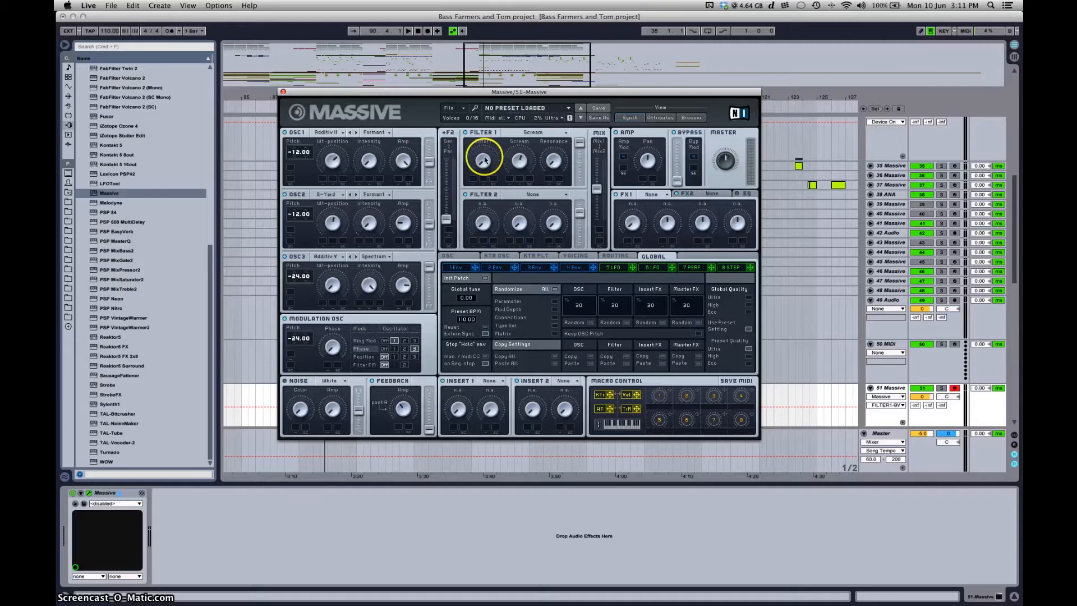
Set Filter 2 to Double Notch and adjust its Cutoff and Resonance
left_click(551, 200)
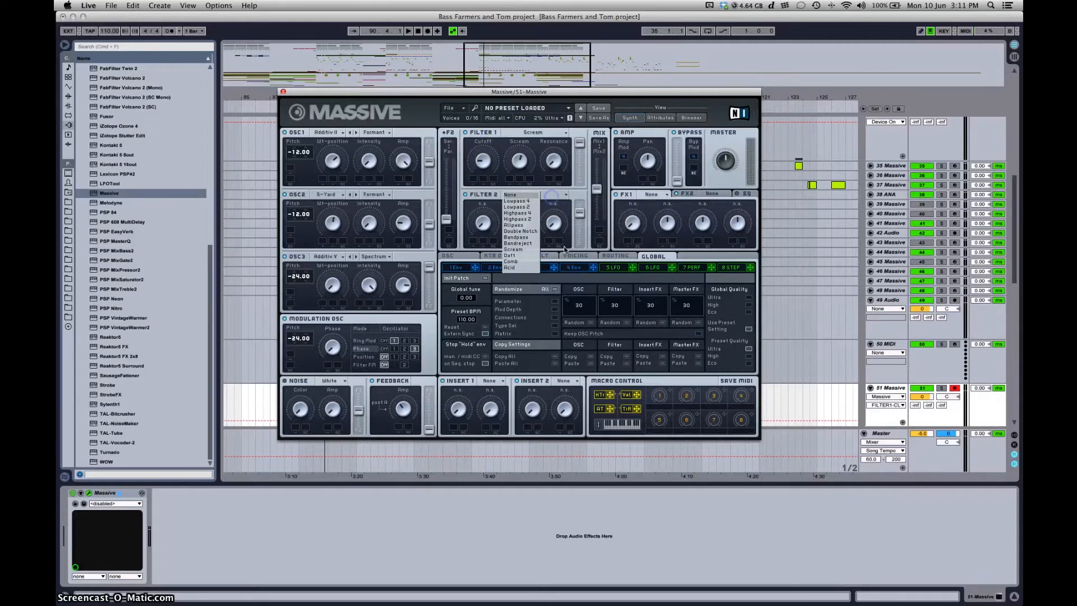
left_click(528, 231)
left_click(481, 222)
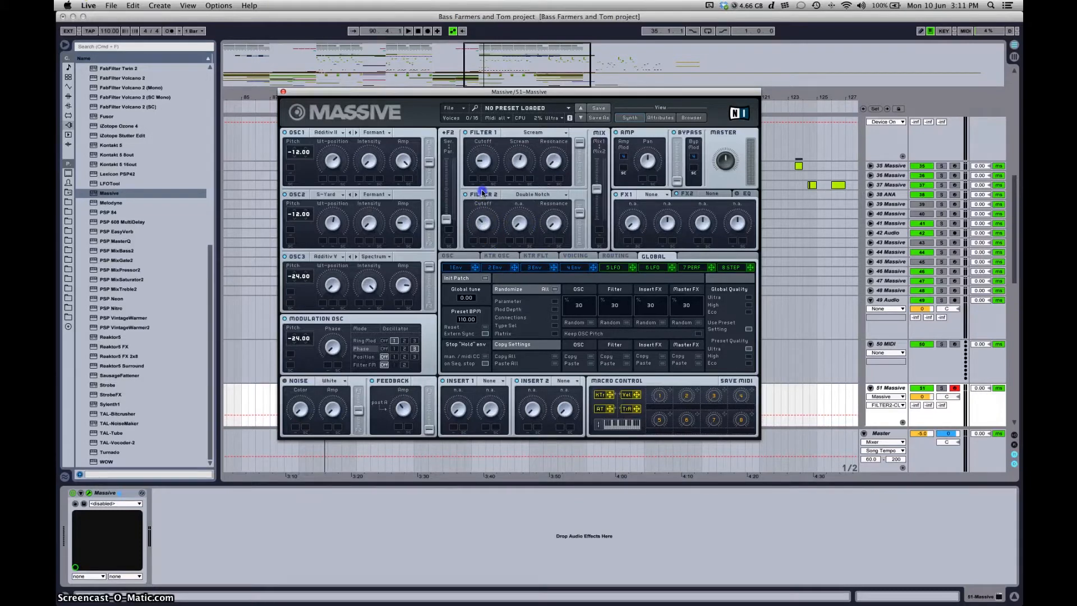
left_click(442, 192)
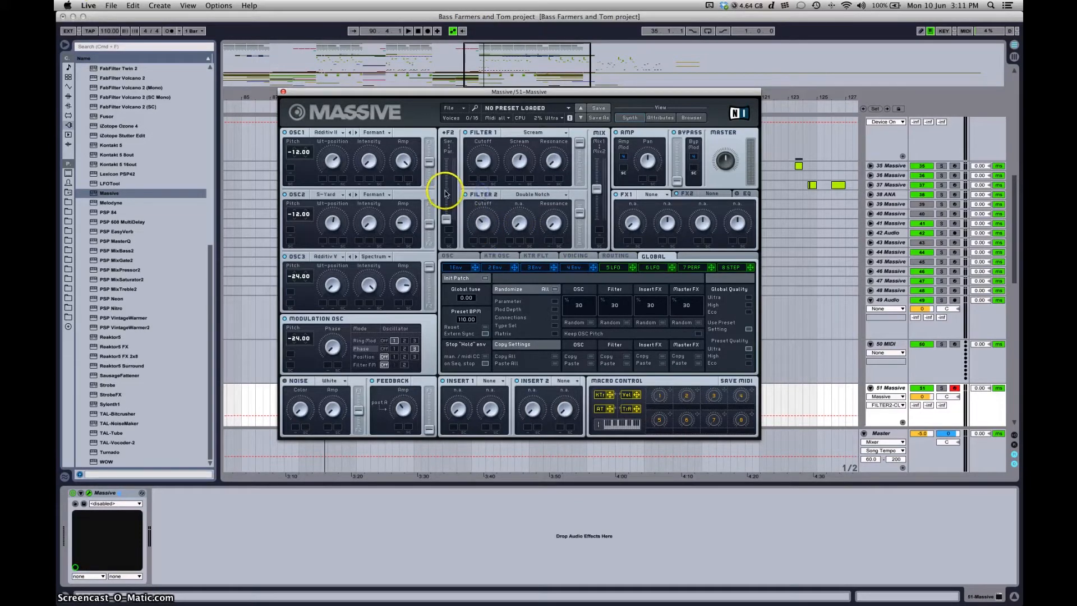
left_click(482, 225)
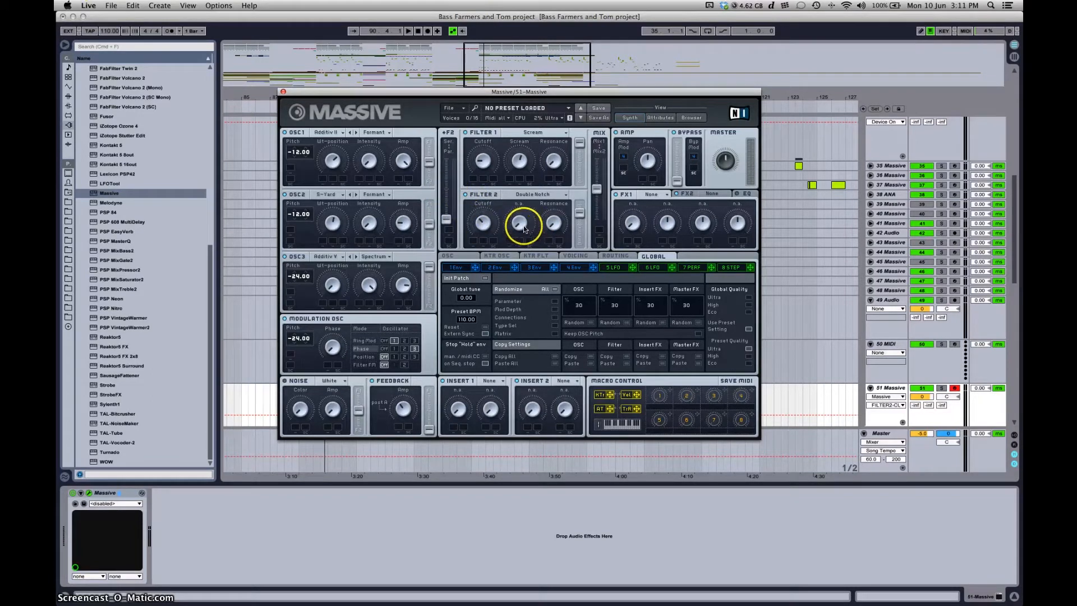
left_click(557, 213)
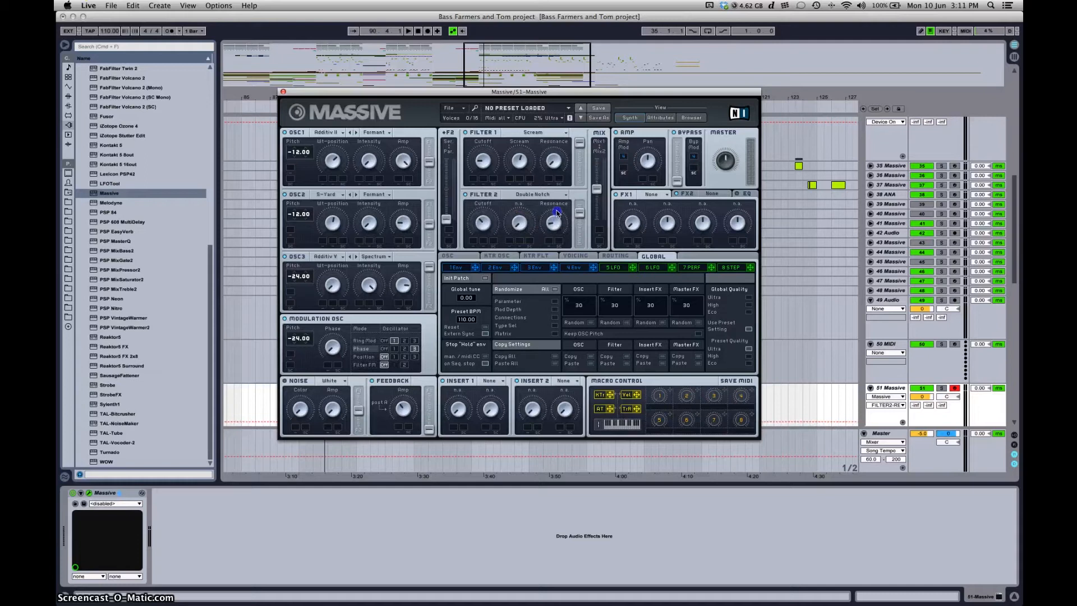
Raise Filter 2's output to maximum with the filters fully in series, and move the Mix fader fully to Mix2
left_click_drag(577, 113, 578, 114)
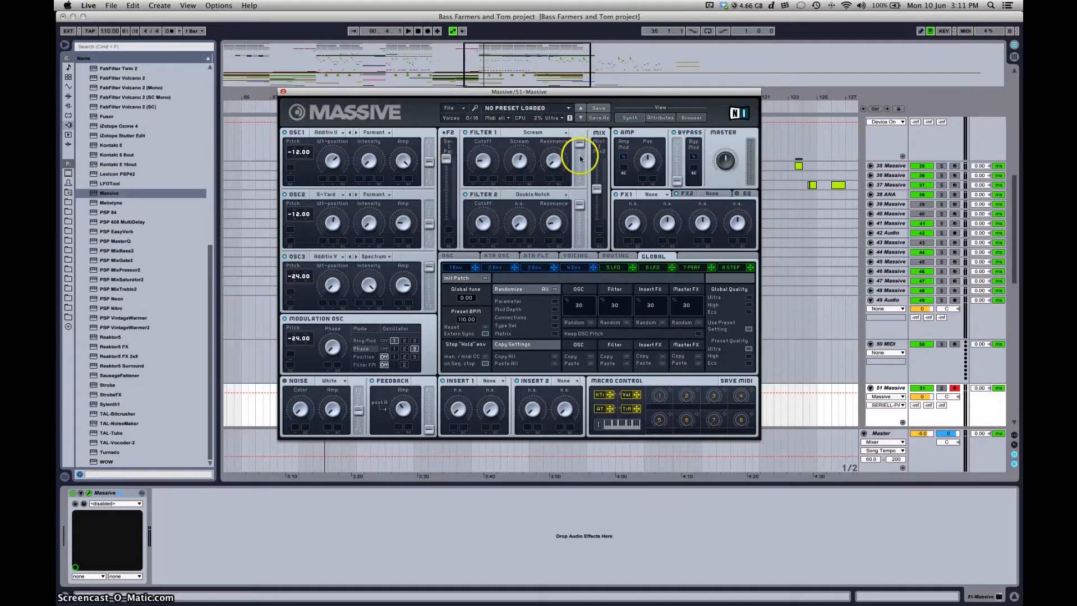
left_click_drag(597, 193, 596, 293)
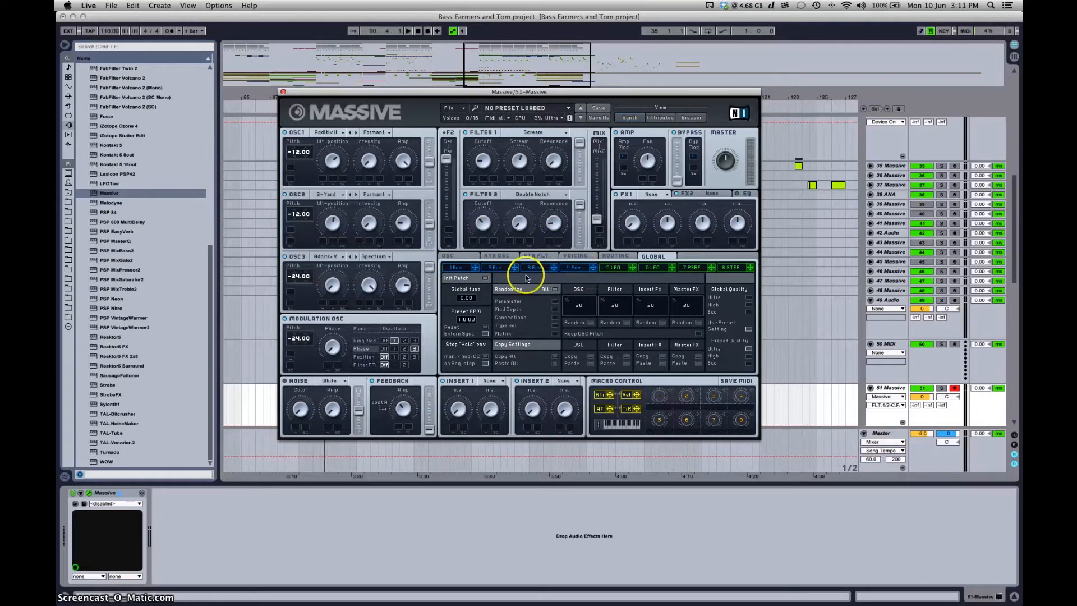
Raise the decay level of envelope 4 to maximum, keeping its original decay time
left_click(464, 268)
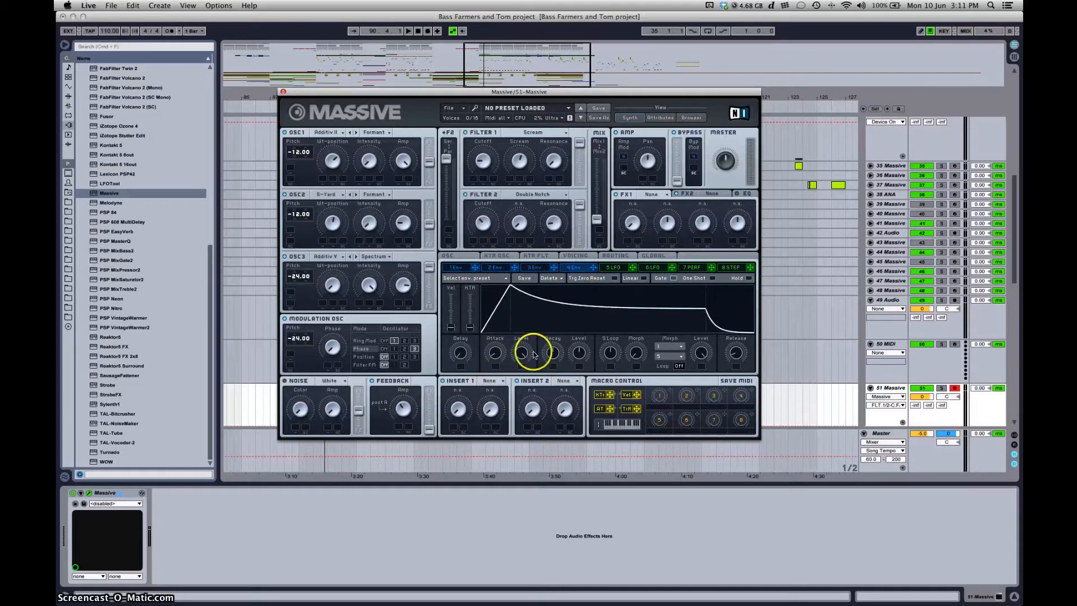
left_click_drag(552, 353, 551, 288)
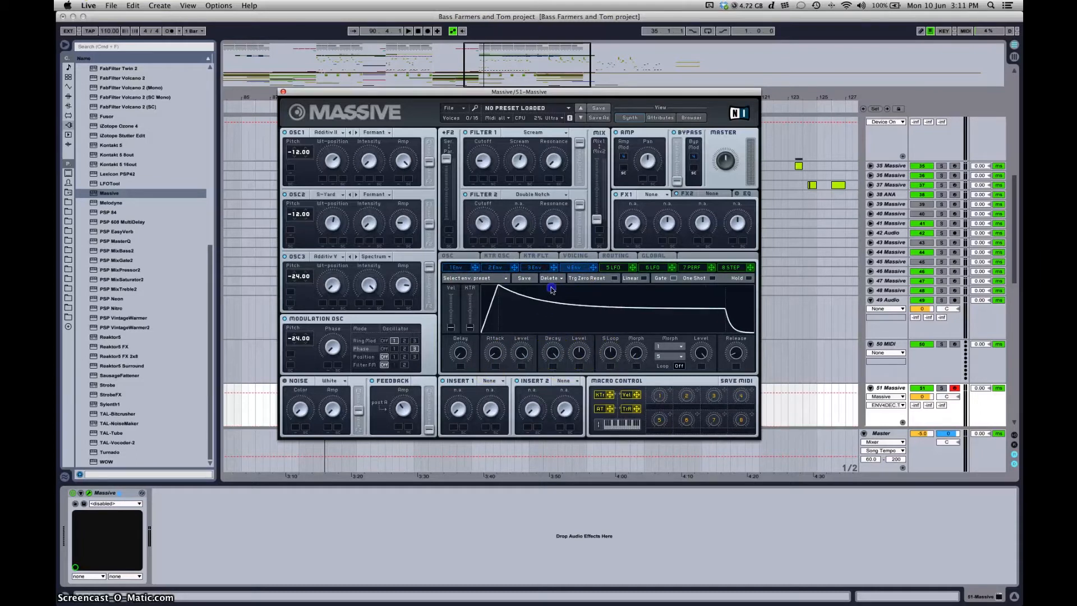
key("super+z")
left_click_drag(581, 356, 580, 271)
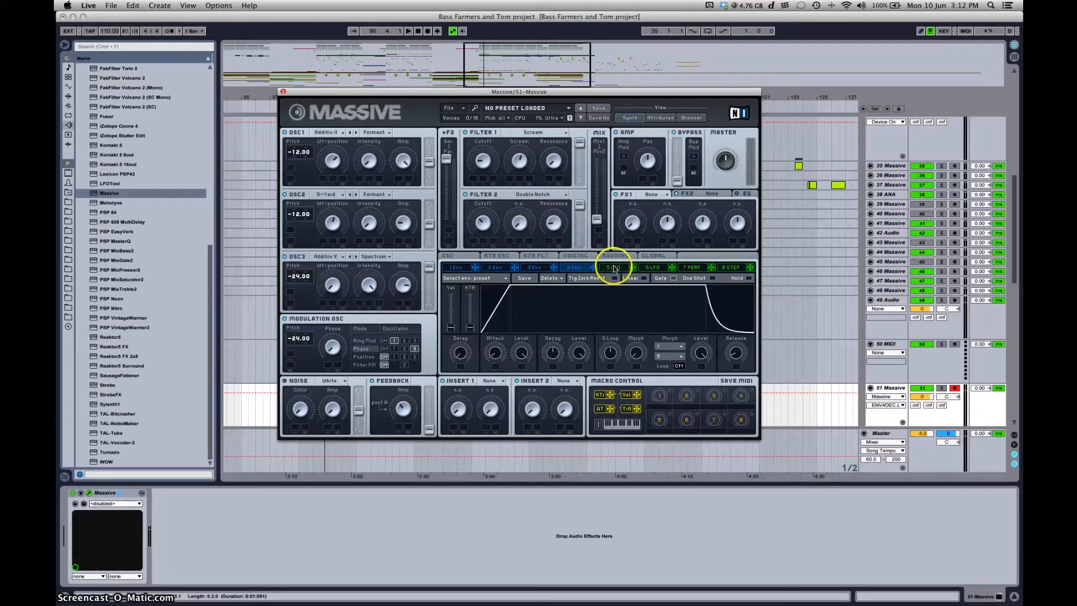
Set the voicing to 8 unison voices and enable unison spread for Pan Position and Wavetable Position, raising both amounts slightly
left_click(572, 256)
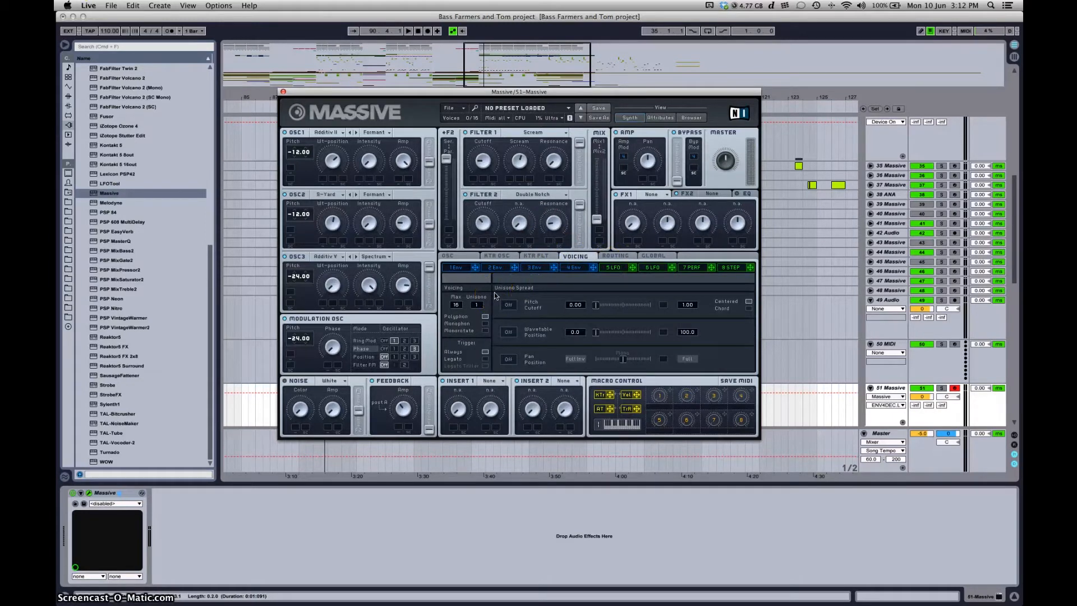
left_click(477, 305)
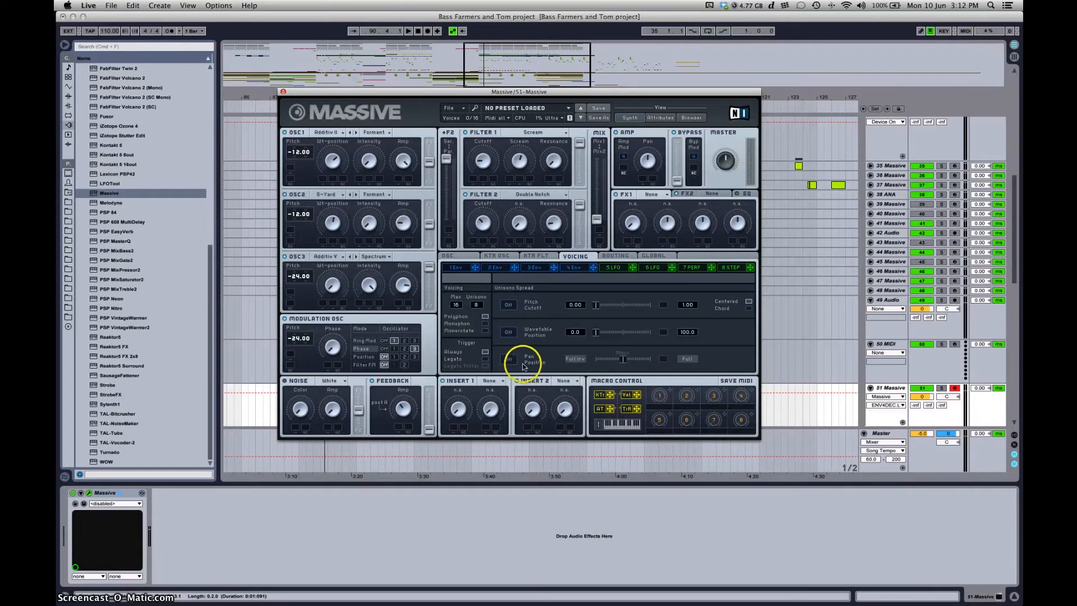
left_click_drag(623, 358, 635, 360)
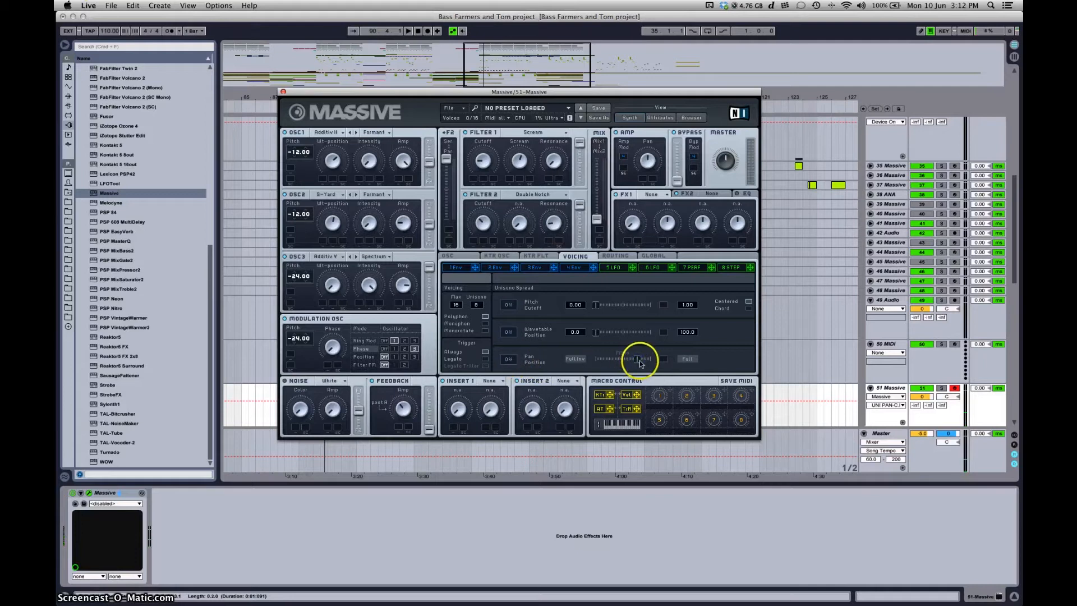
left_click(511, 360)
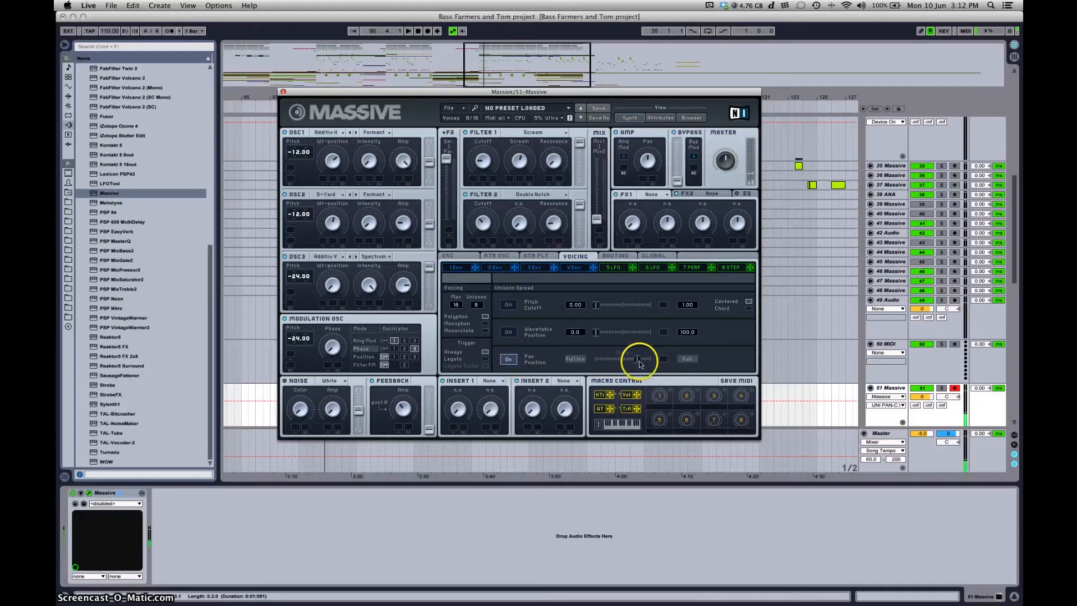
left_click(508, 333)
left_click_drag(596, 332, 614, 337)
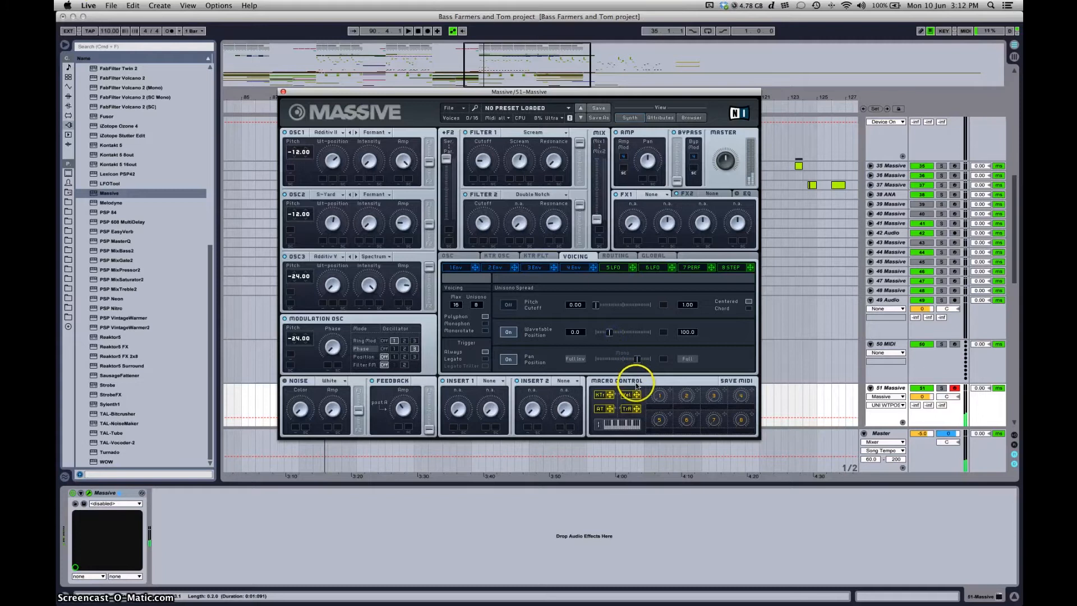
Change modulator 5 from LFO to Performer and lower its Rate
left_click(619, 267)
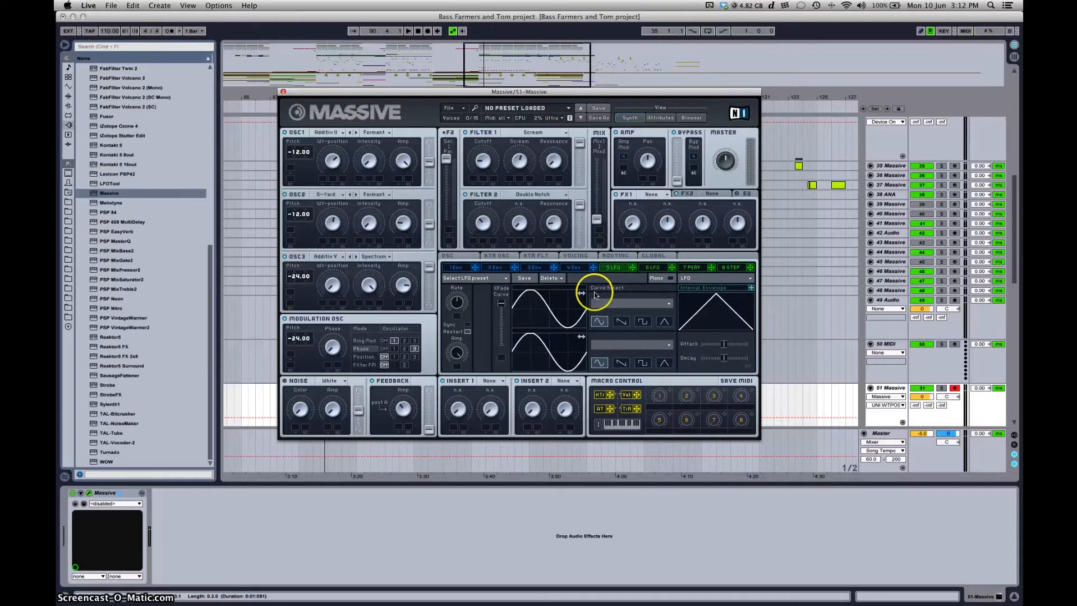
left_click(702, 281)
left_click(695, 288)
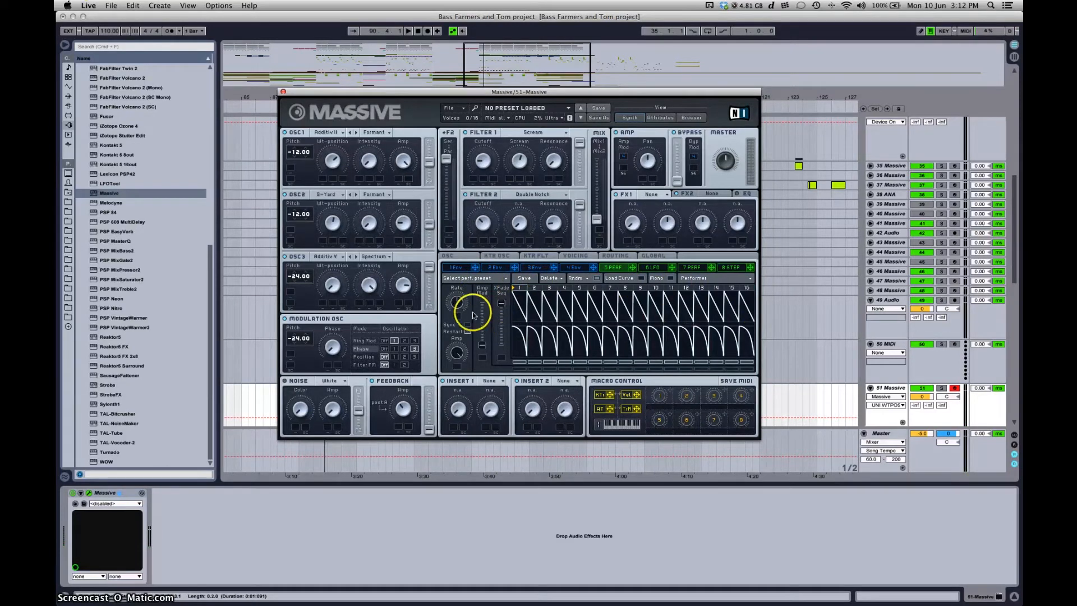
left_click_drag(459, 302, 460, 361)
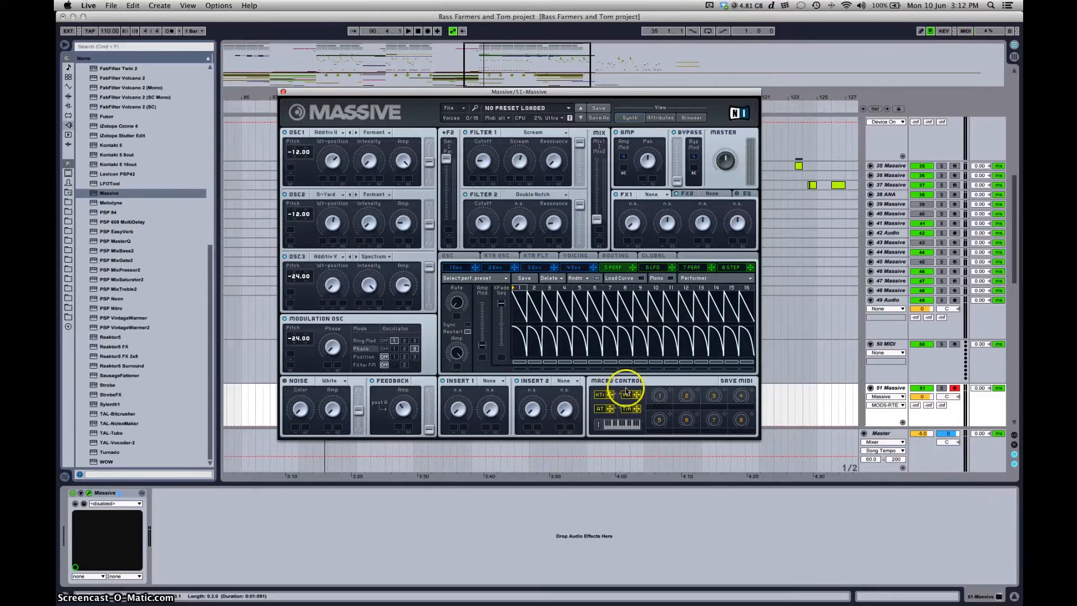
Assign Macro 2 to Performer 5's Rate and replace its upper-row sawtooth curves with rounded and rising curves from the curve selection
left_click_drag(448, 331, 455, 310)
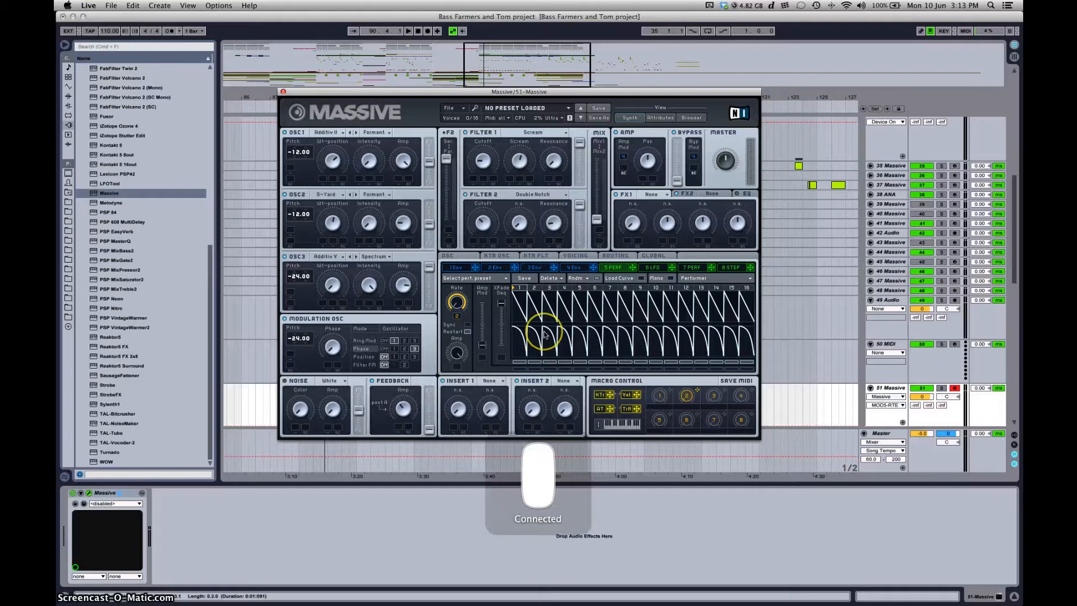
left_click(614, 277)
left_click(453, 318)
left_click(530, 303)
left_click(522, 278)
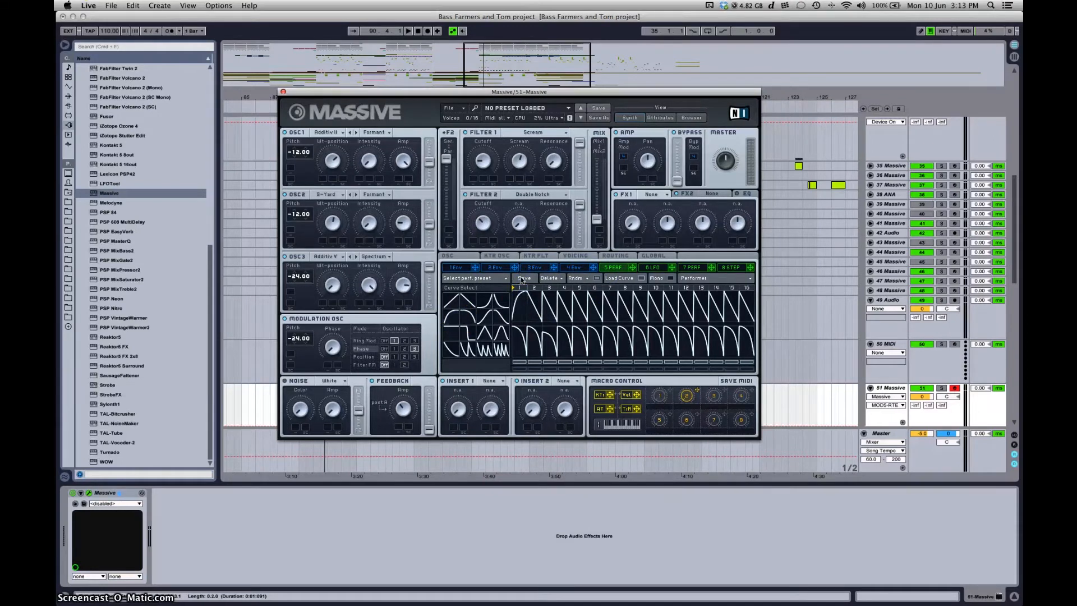
left_click(504, 301)
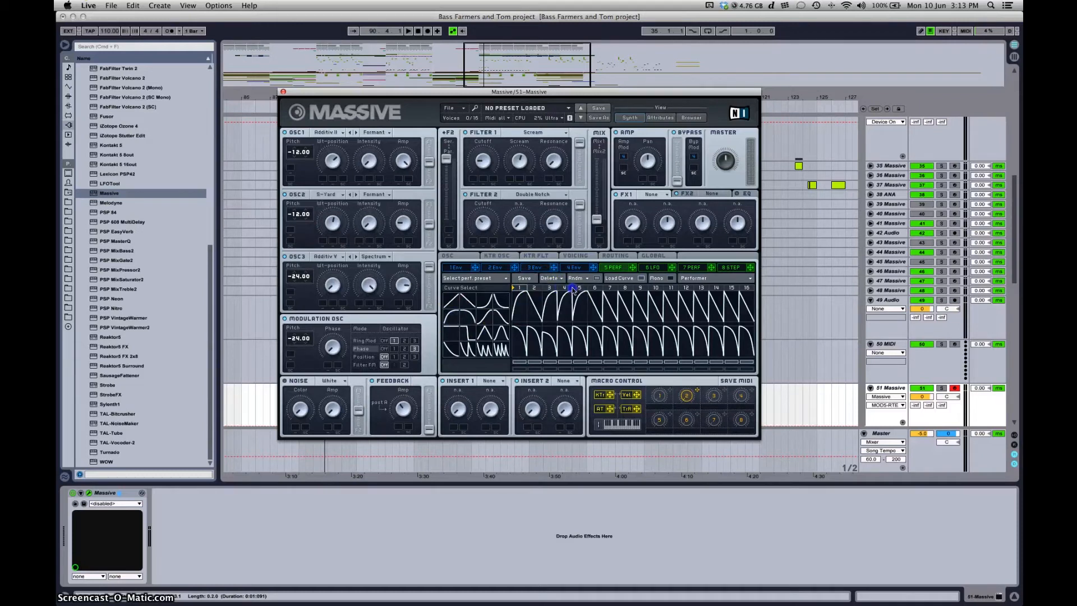
left_click(456, 317)
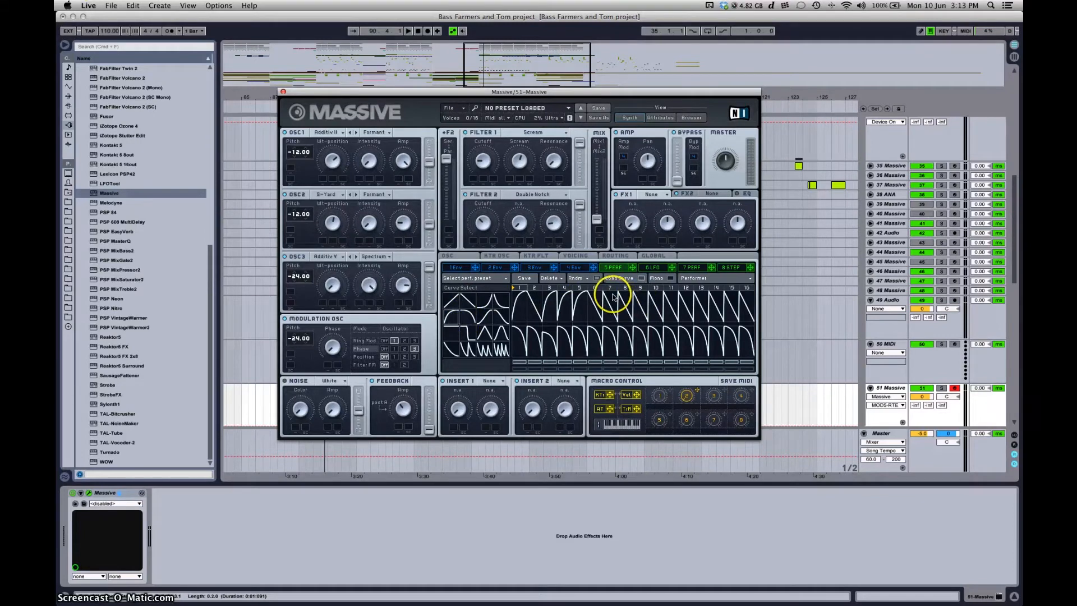
left_click_drag(622, 291, 655, 288)
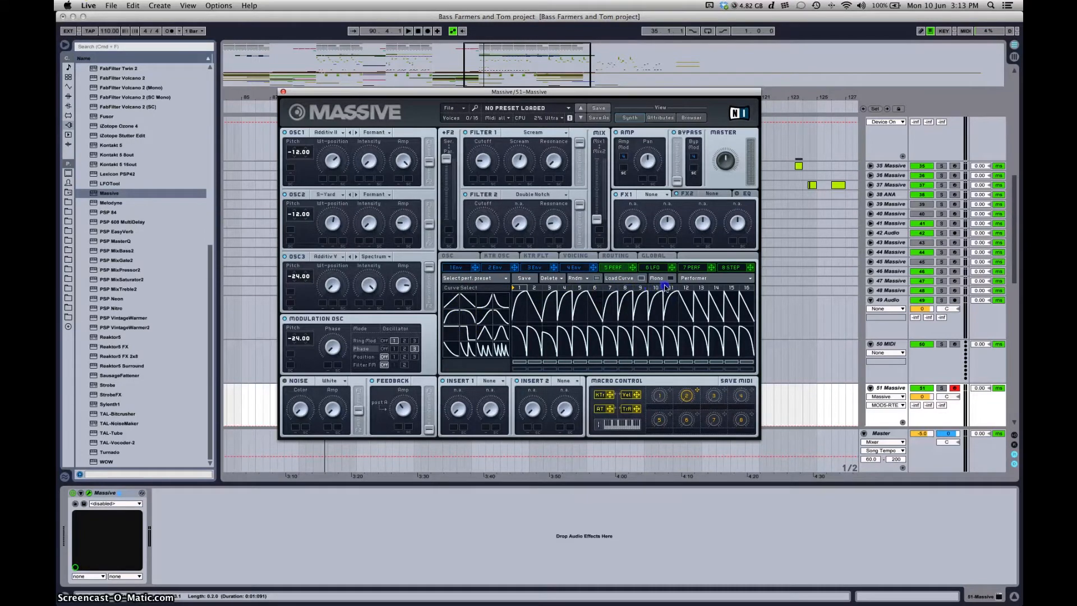
left_click_drag(684, 285, 704, 285)
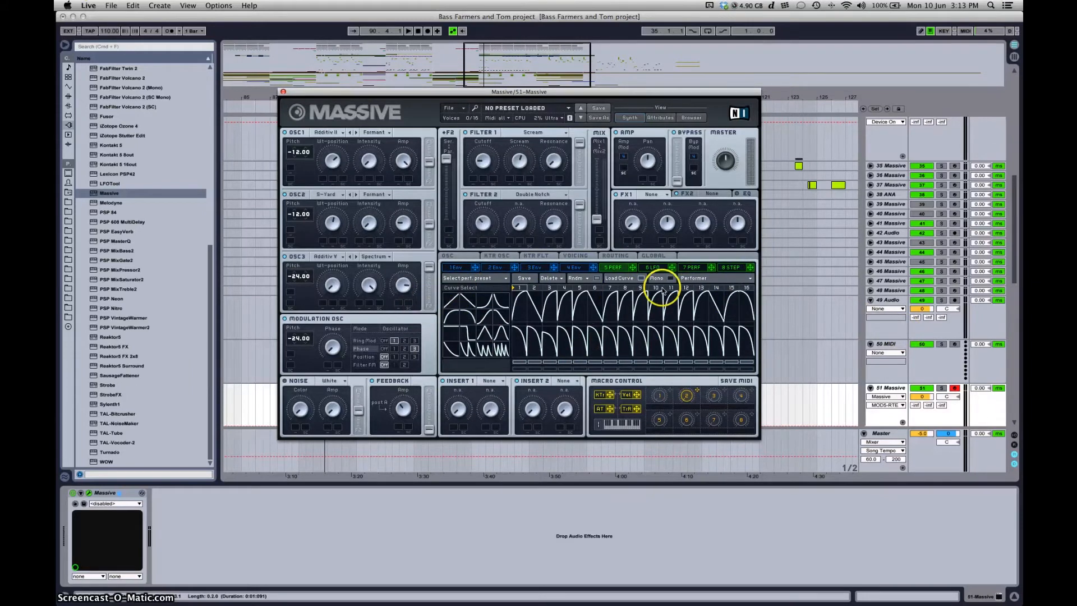
left_click(619, 277)
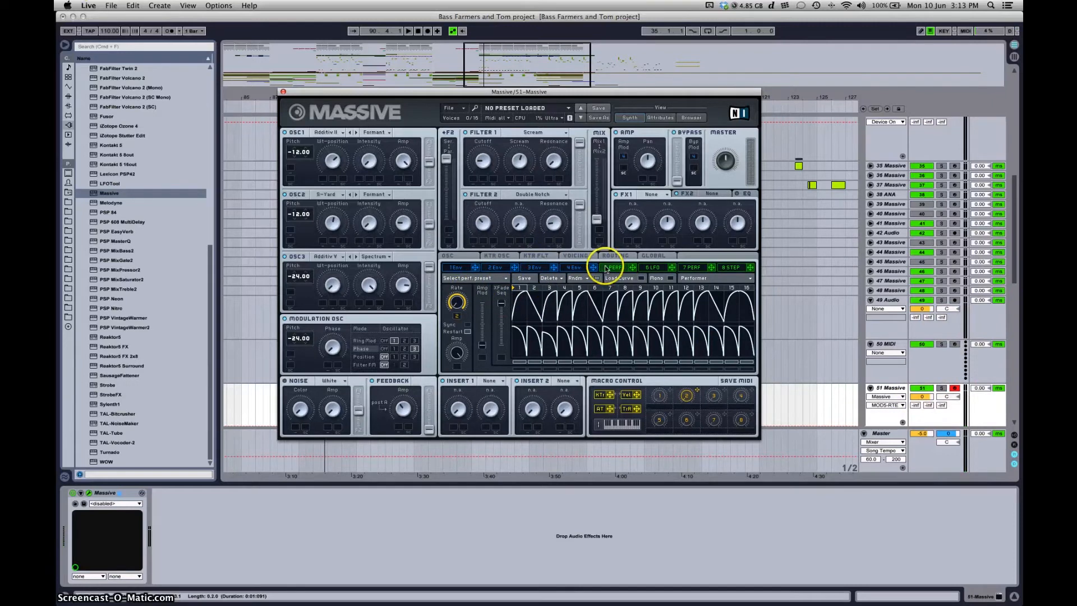
Assign Performer 5 to OSC1's Wt-position and Intensity, with a small upward range on Wt-position and a nearly full range on Intensity
left_click_drag(632, 271, 333, 168)
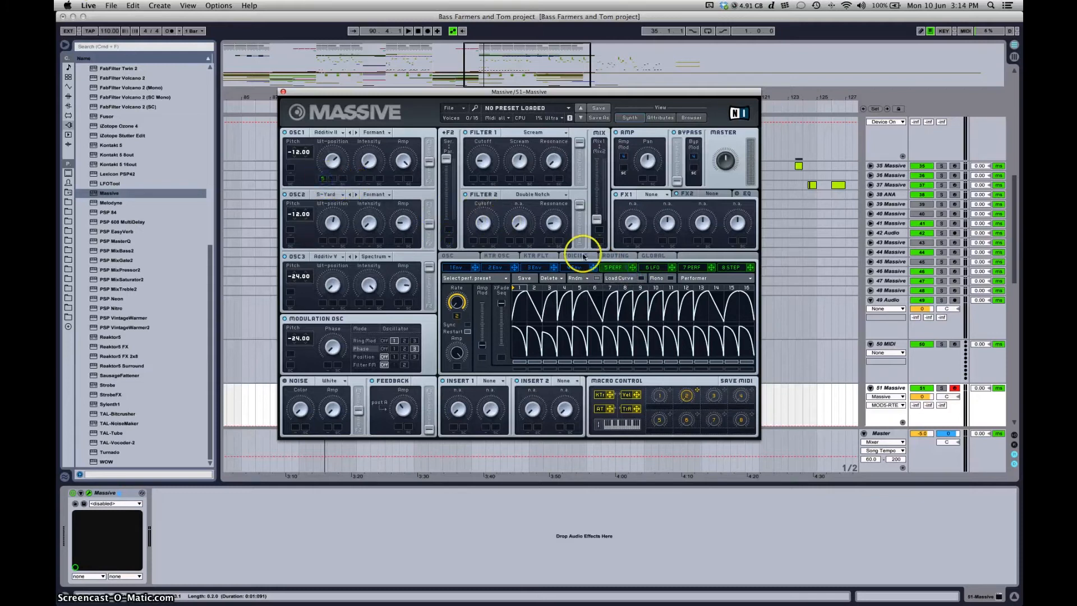
left_click_drag(632, 267, 447, 200)
left_click_drag(381, 183, 359, 179)
left_click(322, 179)
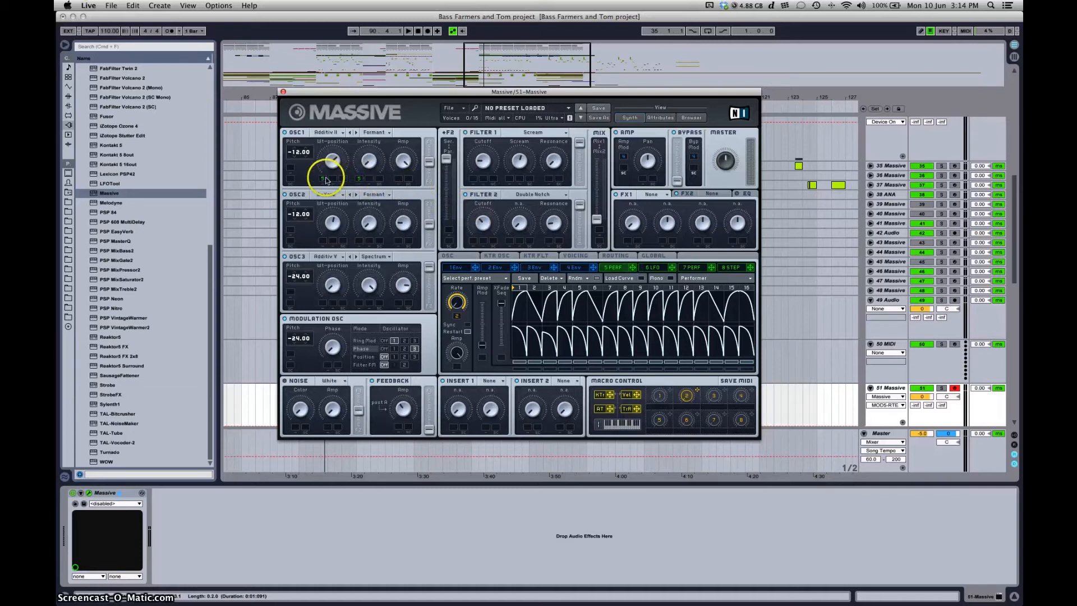
left_click(355, 100)
double_click(359, 179)
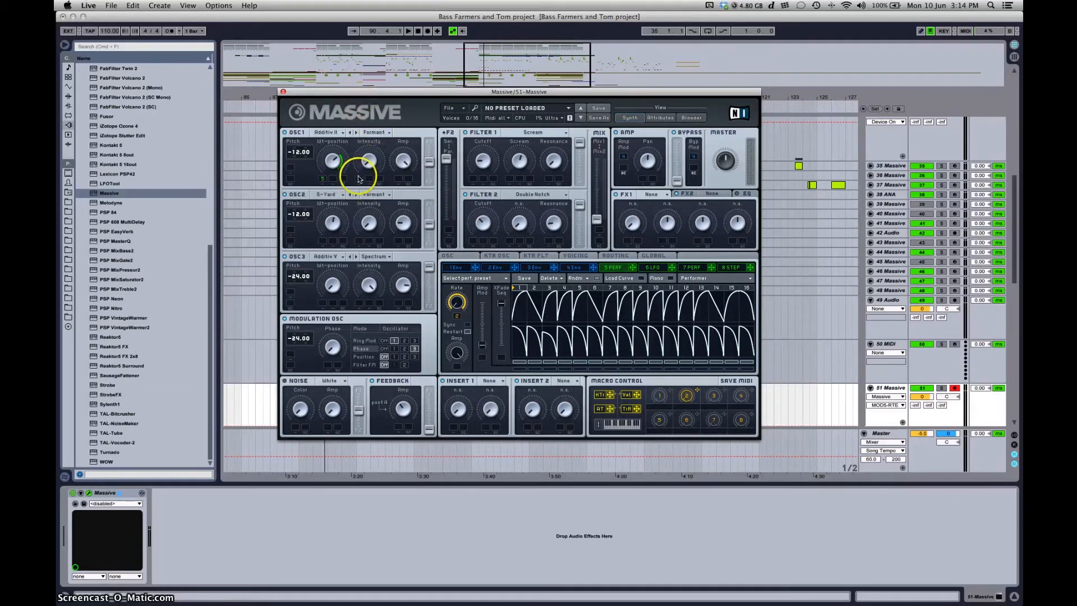
left_click(361, 179)
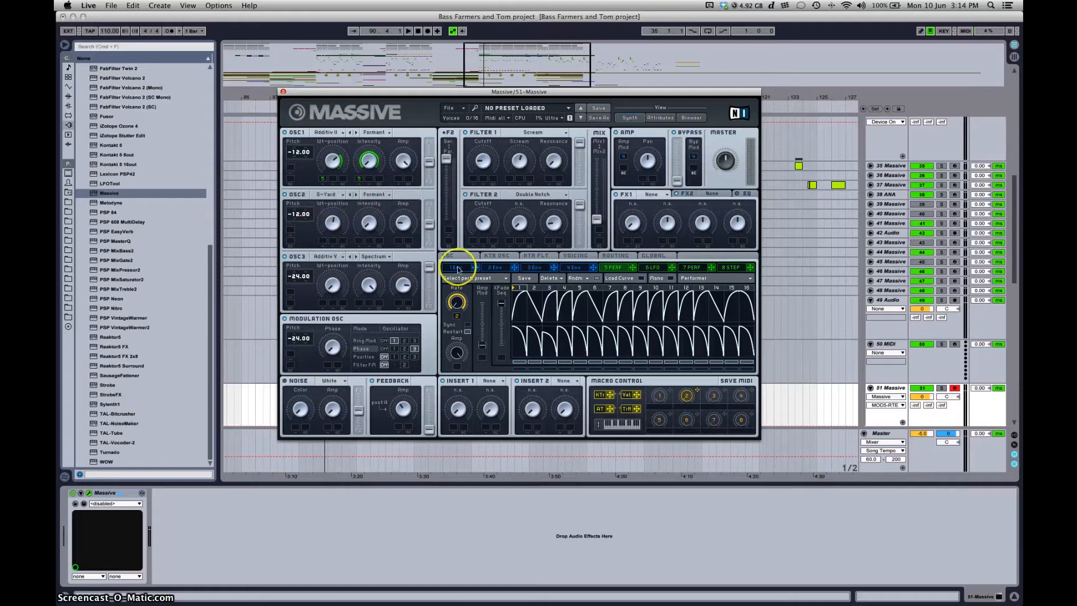
Assign Performer 5 to OSC2's Wt-position and Intensity and to OSC3's Wt-position, raising each modulation range
left_click_drag(347, 242, 323, 238)
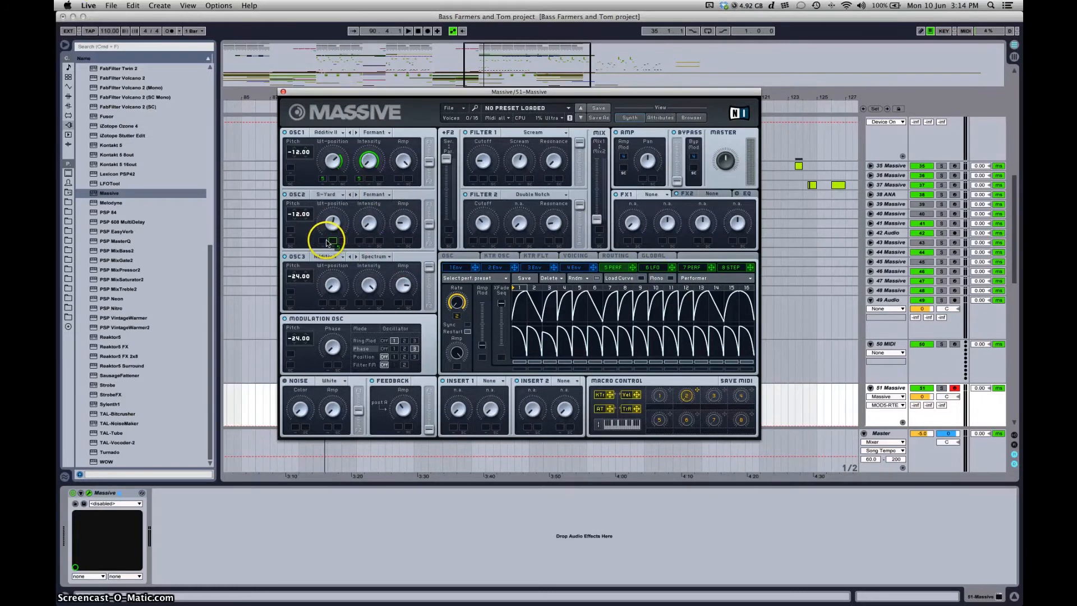
left_click_drag(632, 267, 358, 243)
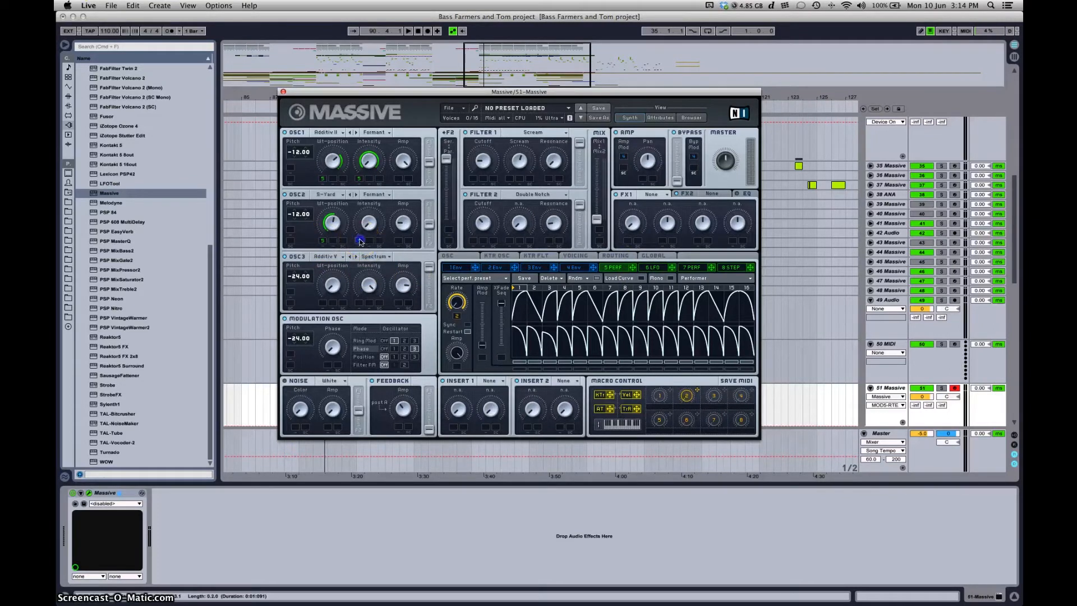
left_click_drag(633, 268, 324, 304)
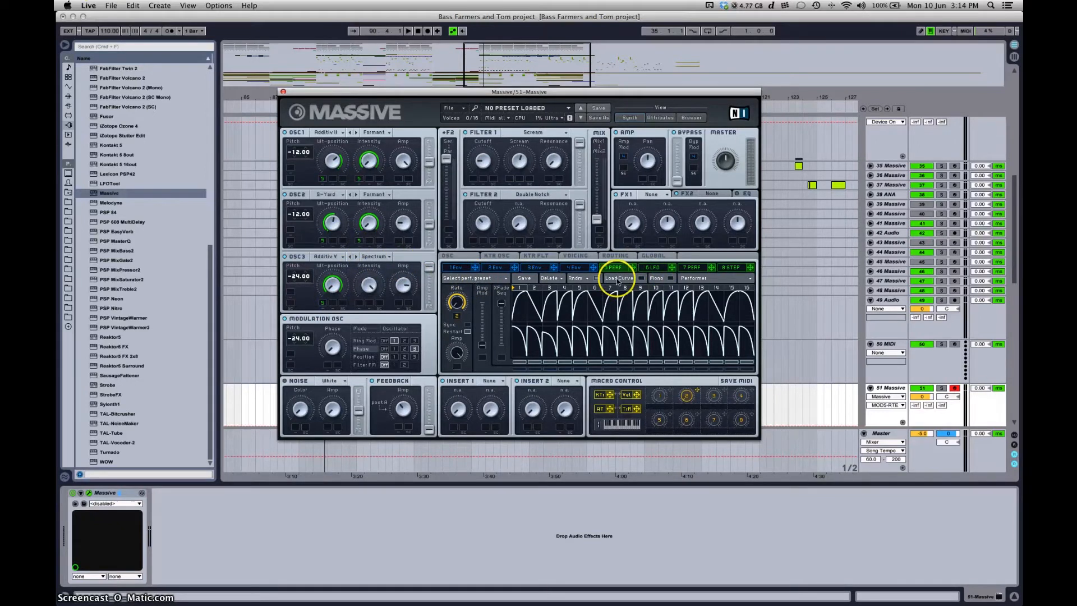
Modulate Filter 1's Cutoff and Resonance and Filter 2's Cutoff with Performer 5, and try out the Macro 2 control
left_click_drag(632, 268, 473, 179)
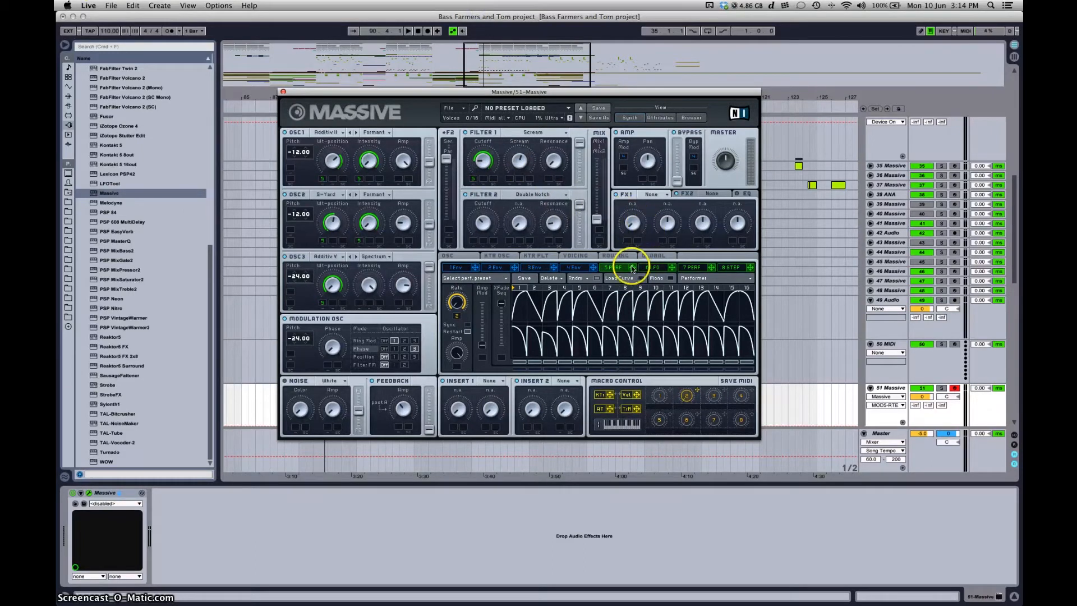
left_click_drag(560, 213, 548, 180)
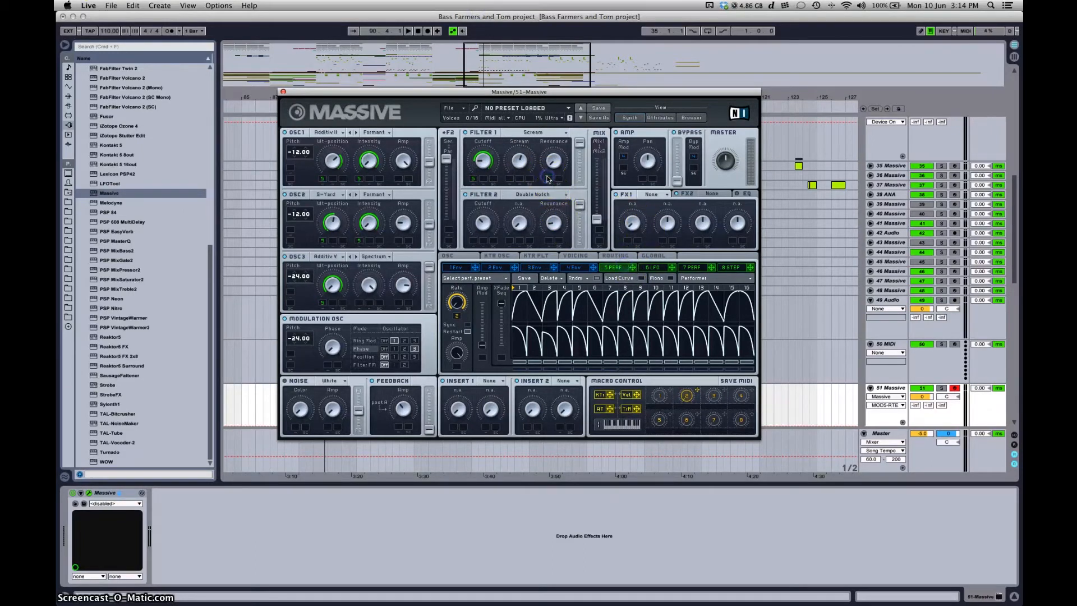
left_click_drag(550, 180, 549, 176)
left_click_drag(474, 240, 476, 228)
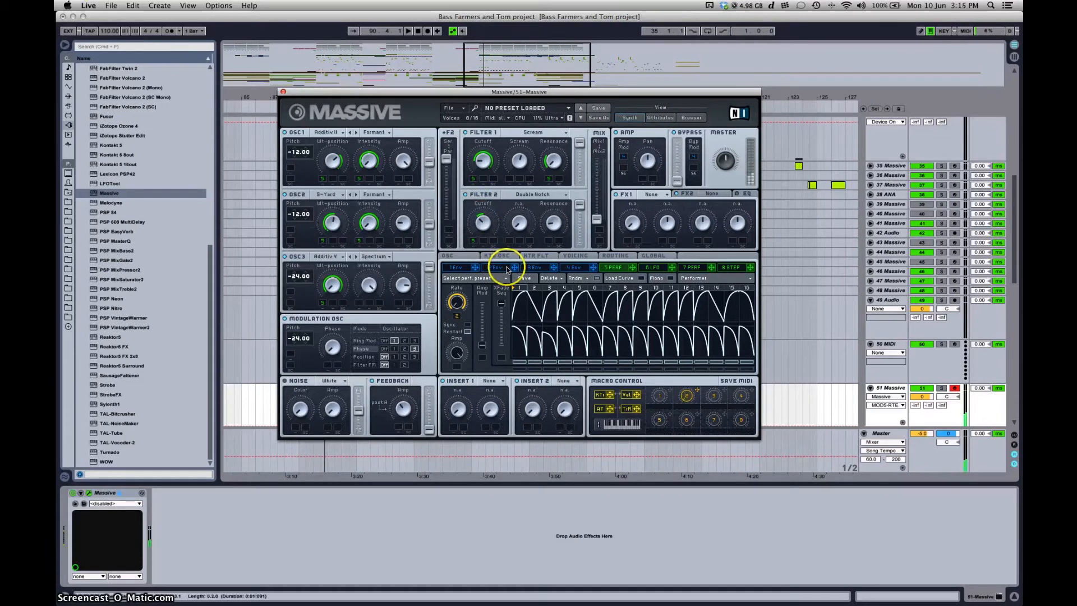
left_click_drag(687, 398, 671, 381)
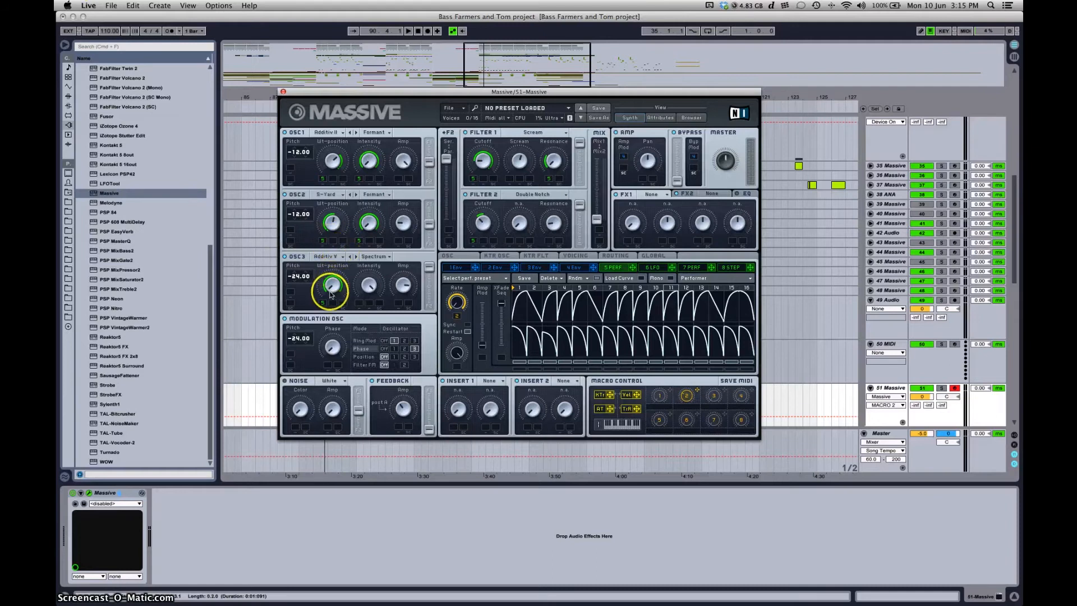
Load a Parabolic Shaper into Insert 1 and raise its Dry/Wet and Drive
left_click(494, 381)
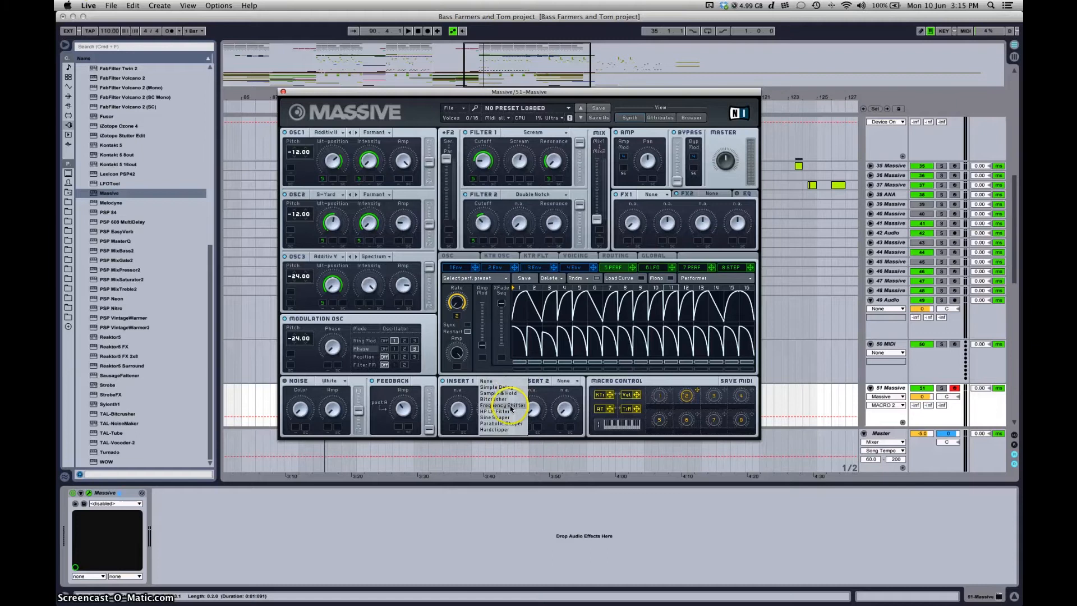
left_click(504, 424)
left_click(456, 399)
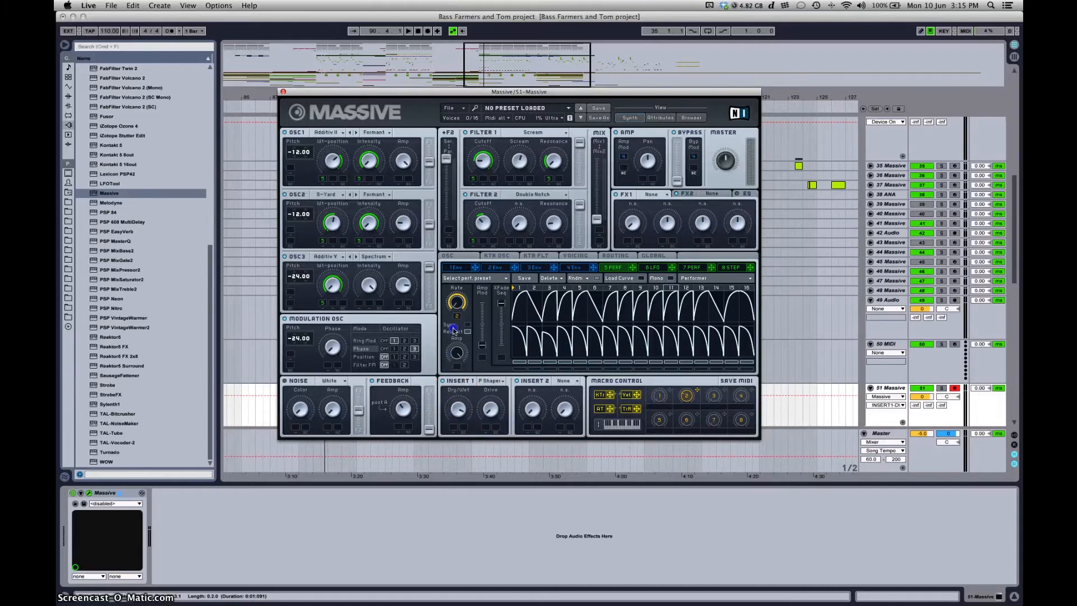
left_click_drag(491, 408, 484, 356)
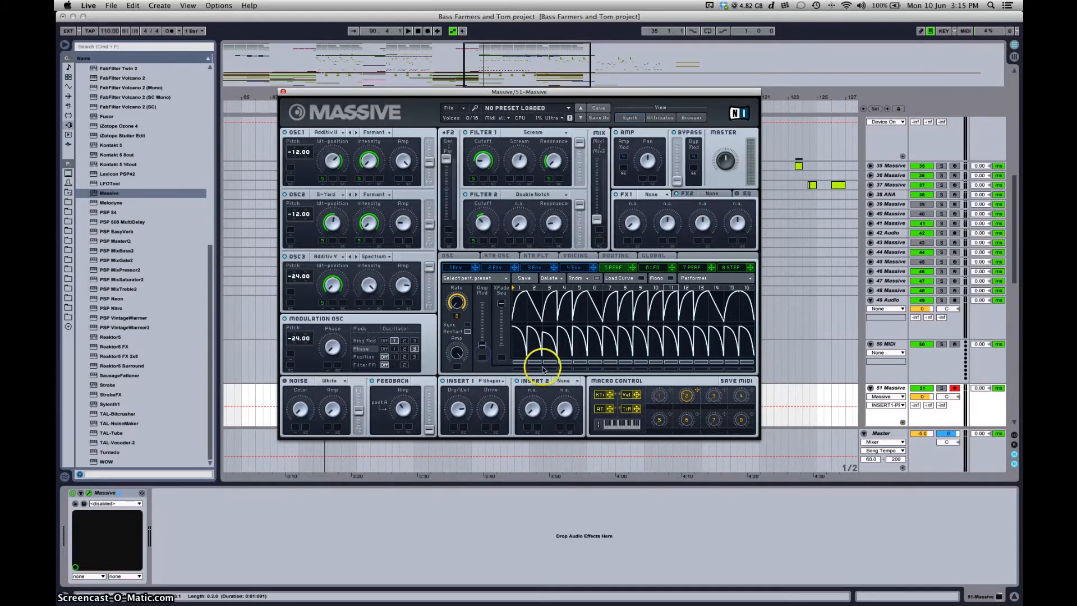
Load a Parabolic Shaper into Insert 2 and raise its Dry/Wet and Drive
left_click(564, 380)
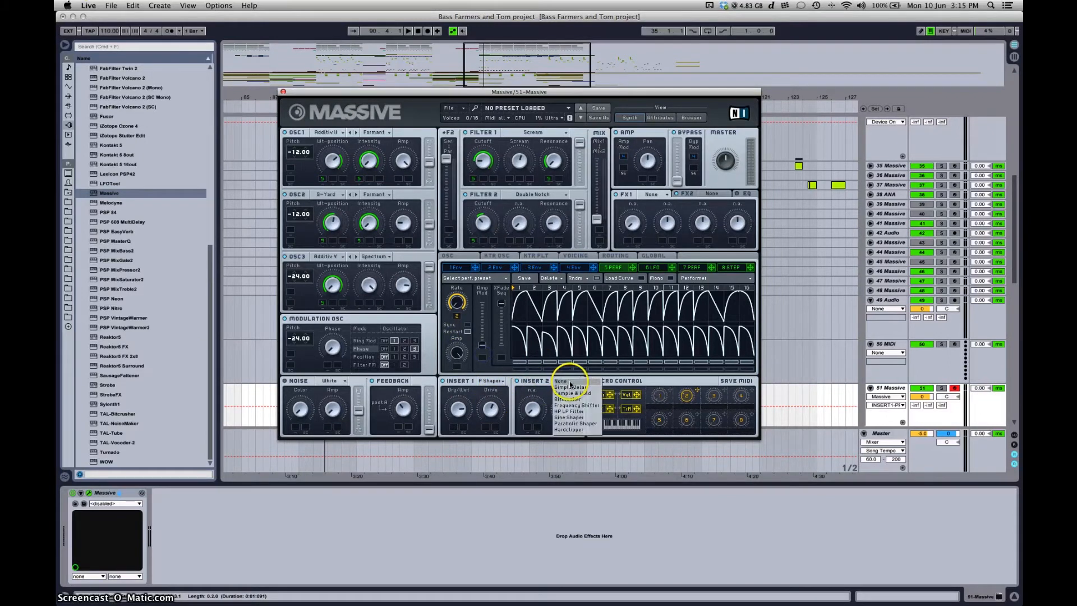
left_click(574, 423)
left_click(533, 398)
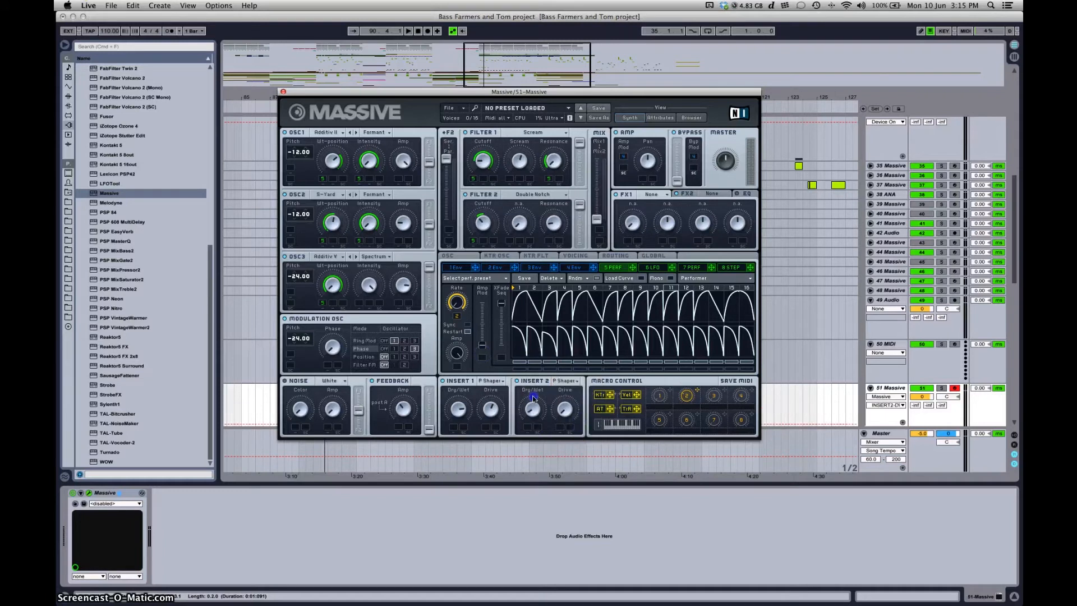
left_click_drag(567, 401, 559, 360)
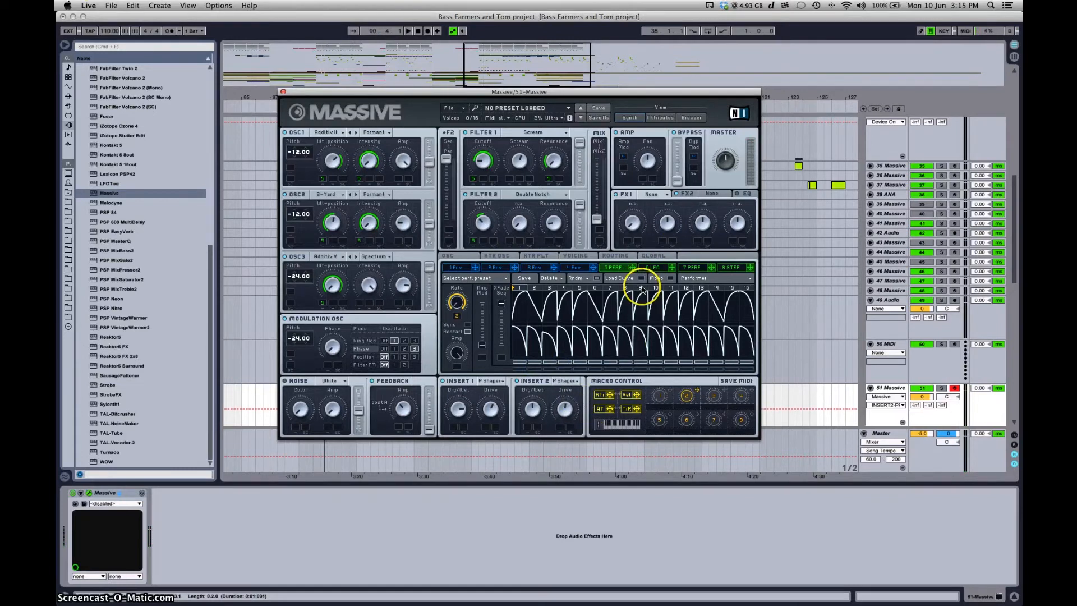
left_click(686, 396)
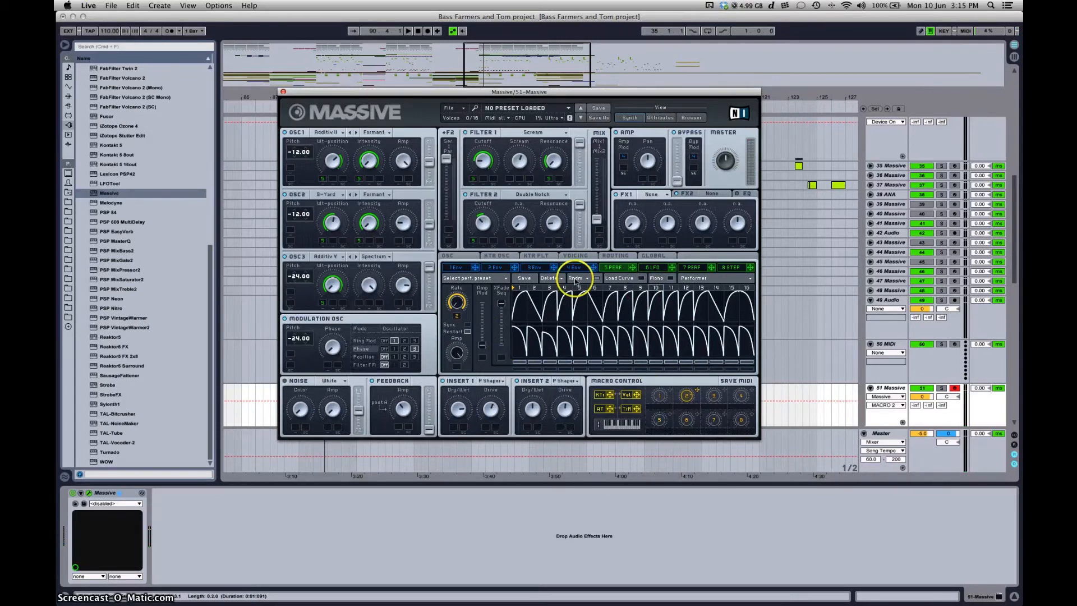
Load Classic Tube into FX1 and adjust its Dry/Wet and Drive
left_click(653, 194)
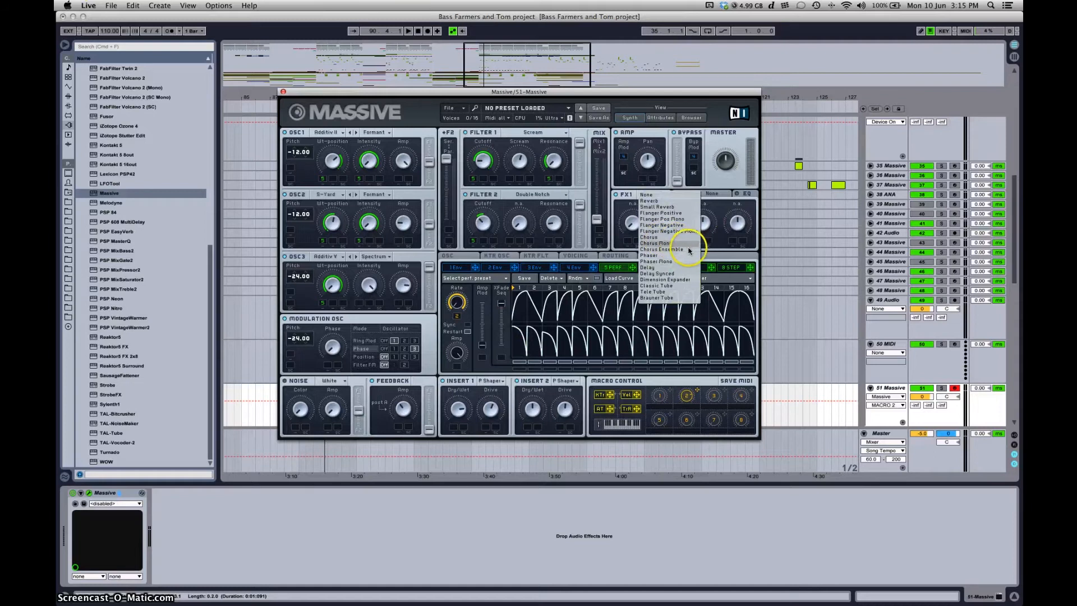
left_click(670, 285)
left_click_drag(634, 224, 632, 215)
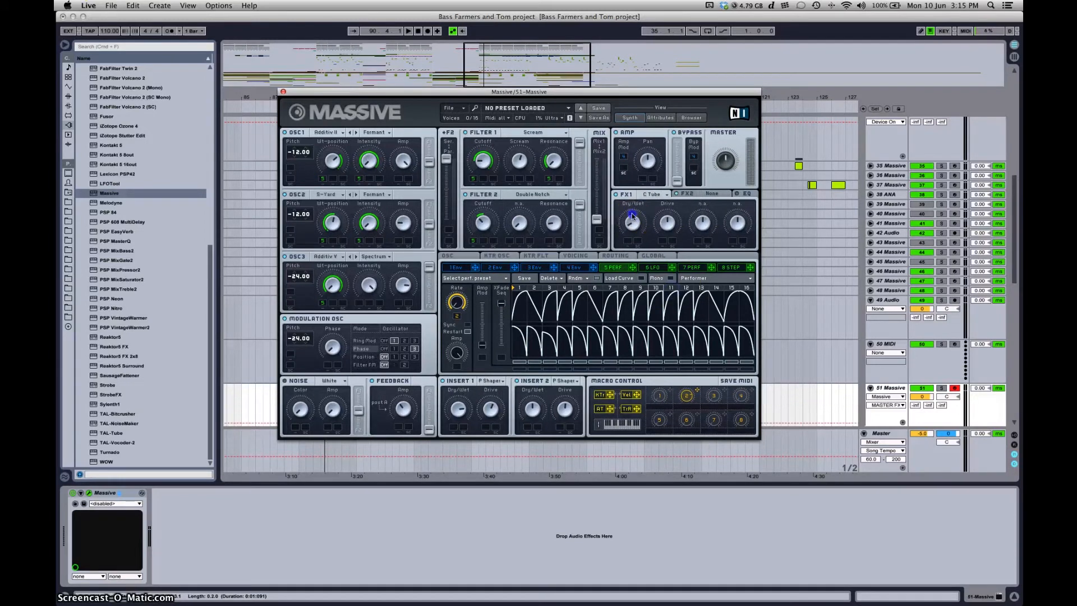
left_click(670, 225)
Load the Dimension Expander effect into FX2
left_click(713, 197)
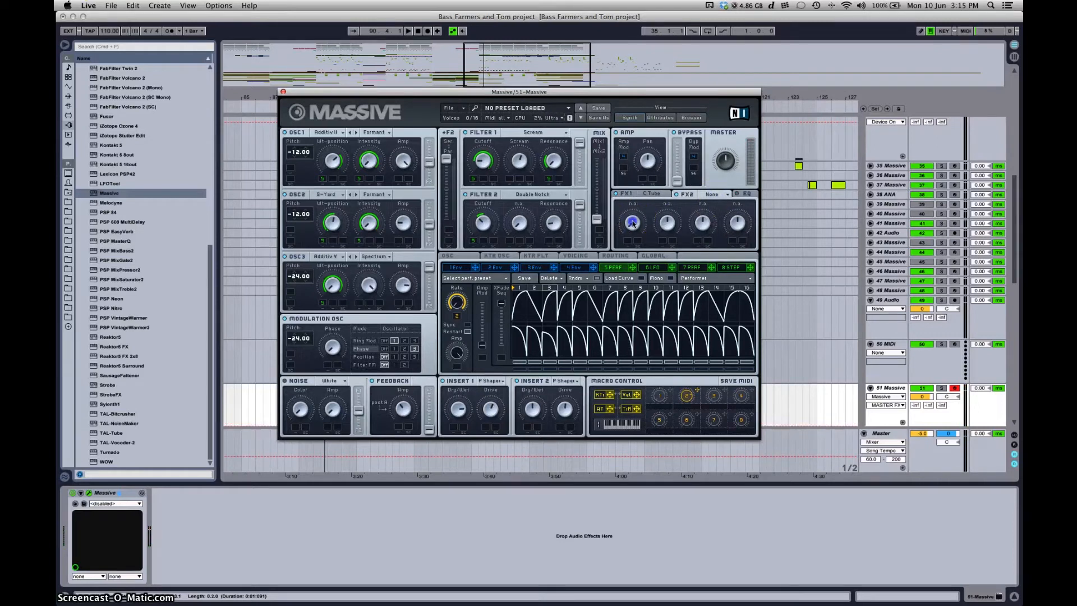
left_click(712, 195)
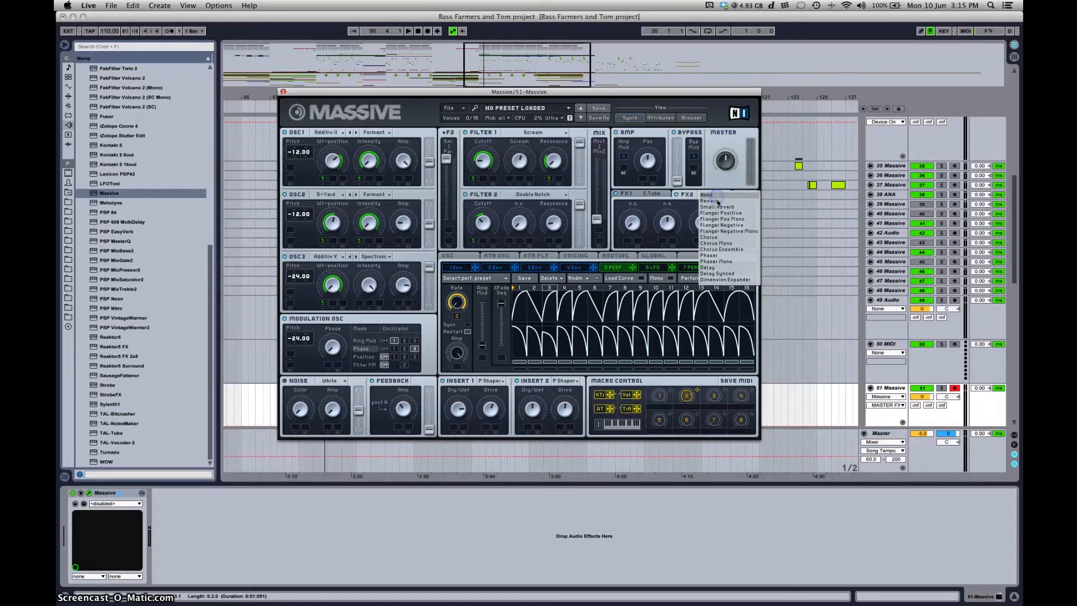
left_click(726, 279)
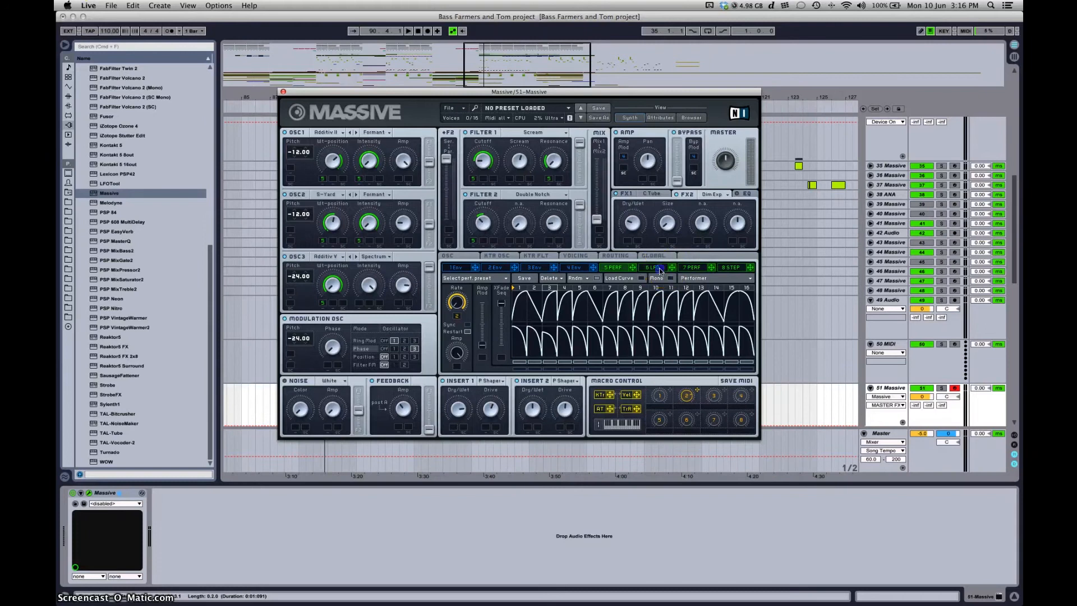
Change modulator 6 from LFO to Stepper
left_click(659, 268)
left_click(729, 278)
left_click(696, 285)
left_click(708, 277)
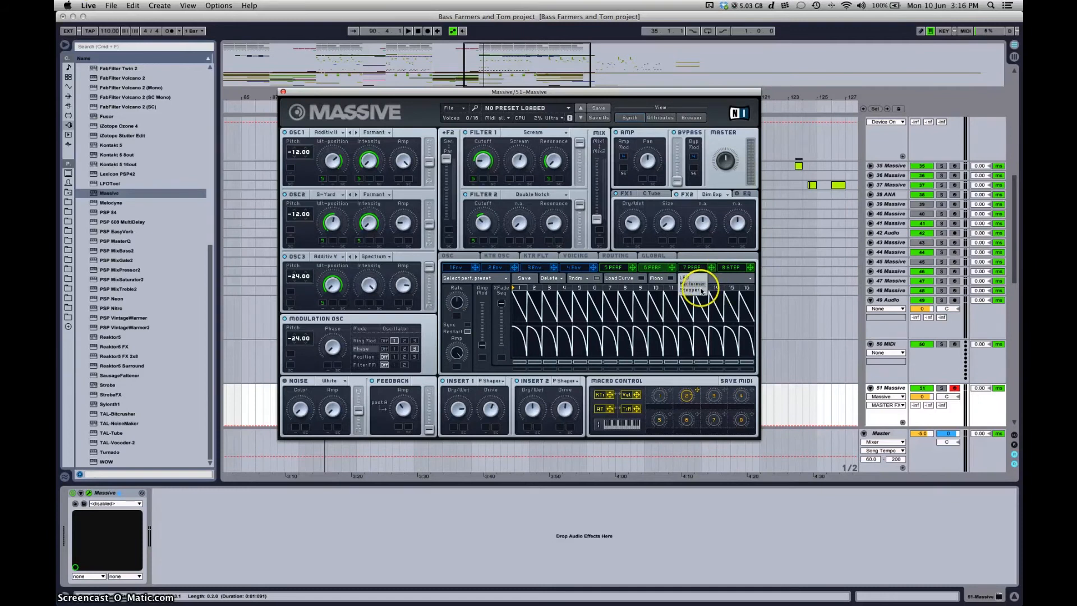
left_click(691, 289)
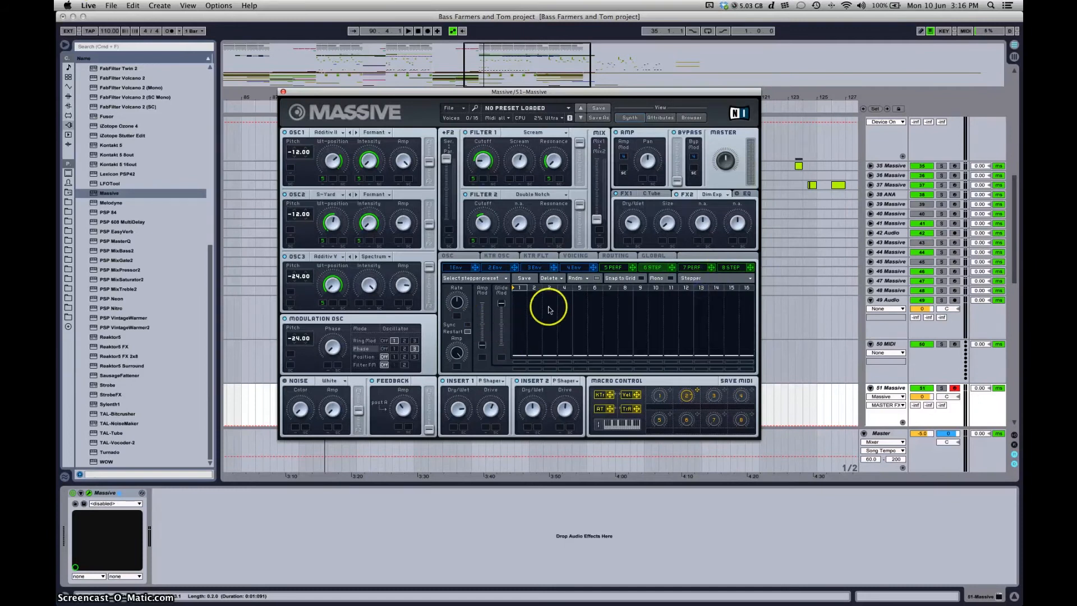
Raise steps 5 and 13 of Stepper 6 to maximum and adjust its Rate
left_click_drag(578, 296, 578, 257)
left_click(696, 290)
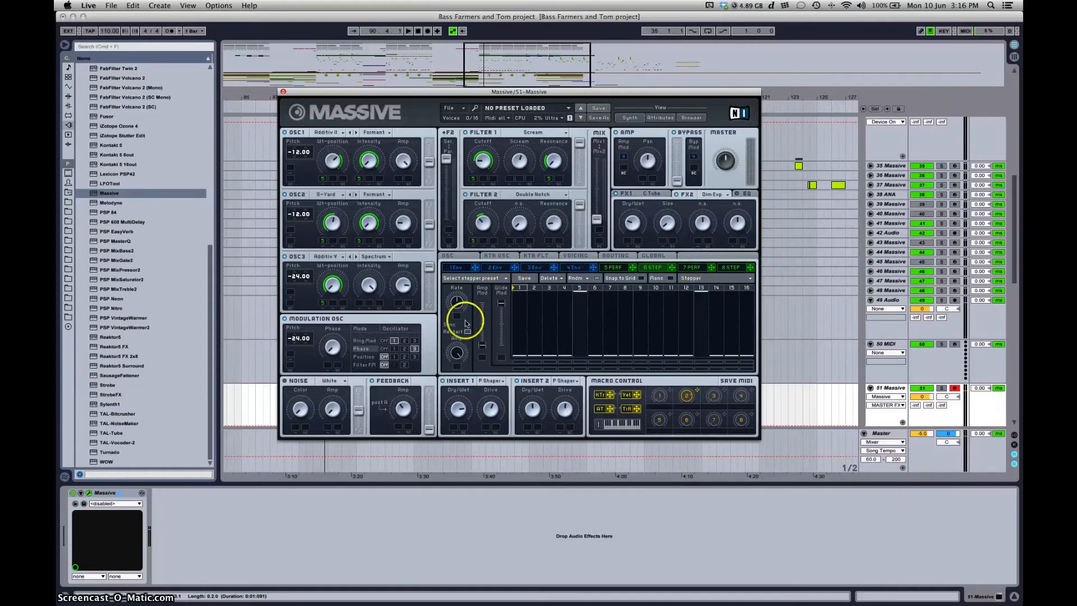
left_click_drag(458, 313, 459, 302)
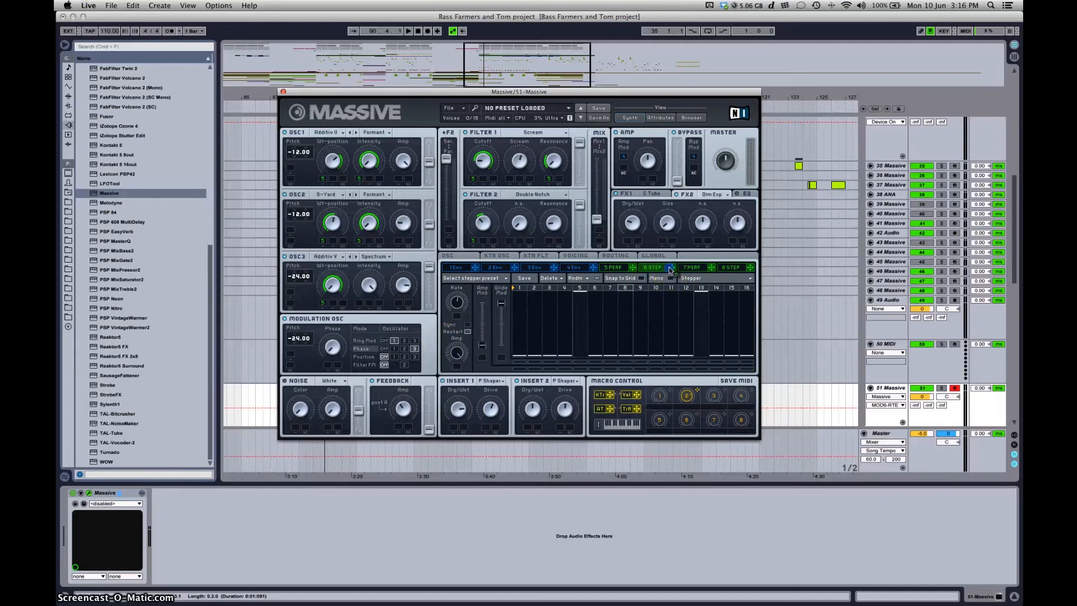
Assign Stepper 6 to the Amp of OSC1, OSC2 and OSC3 and set the modulation ranges
right_click(398, 179)
left_click(669, 268)
left_click_drag(404, 242, 398, 242)
left_click_drag(671, 267, 401, 305)
left_click_drag(397, 185, 372, 492)
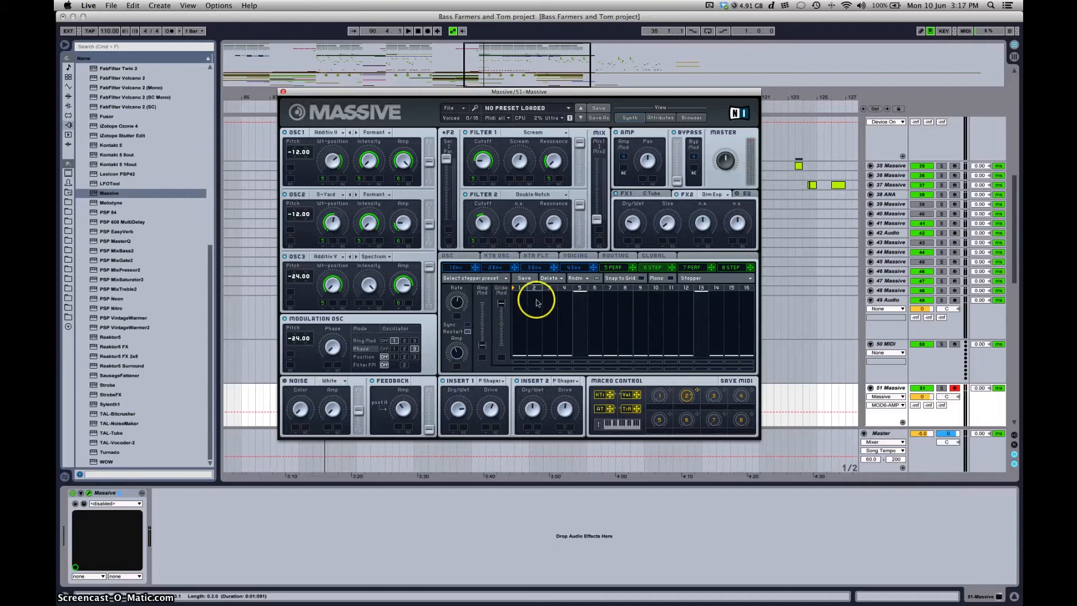
Adjust the Modulation OSC's Phase amount and close the Massive window
key("XF86AudioRaiseVolume")
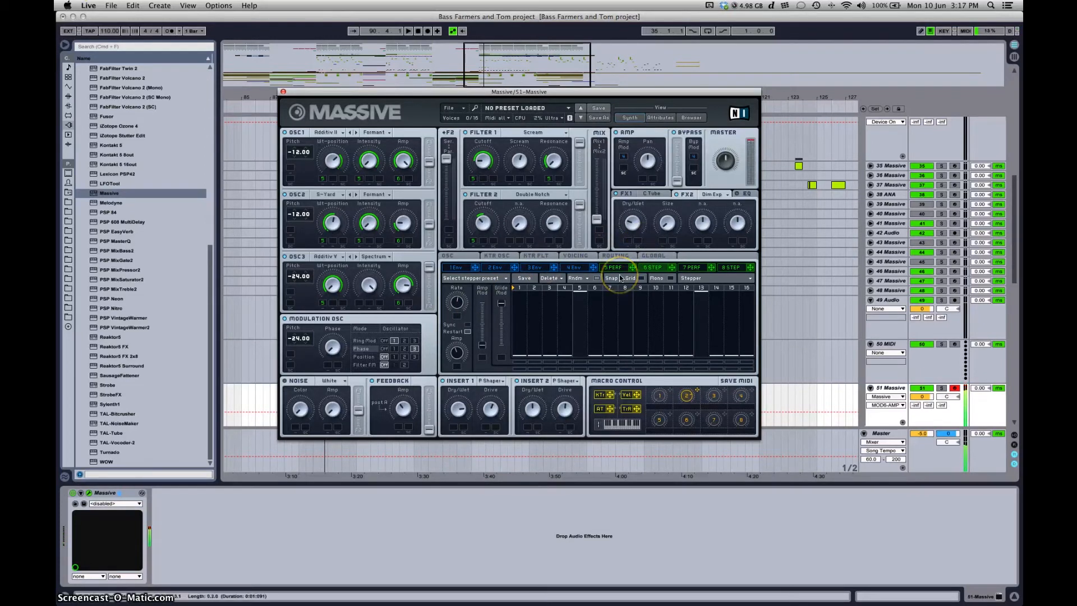
left_click_drag(329, 347, 331, 291)
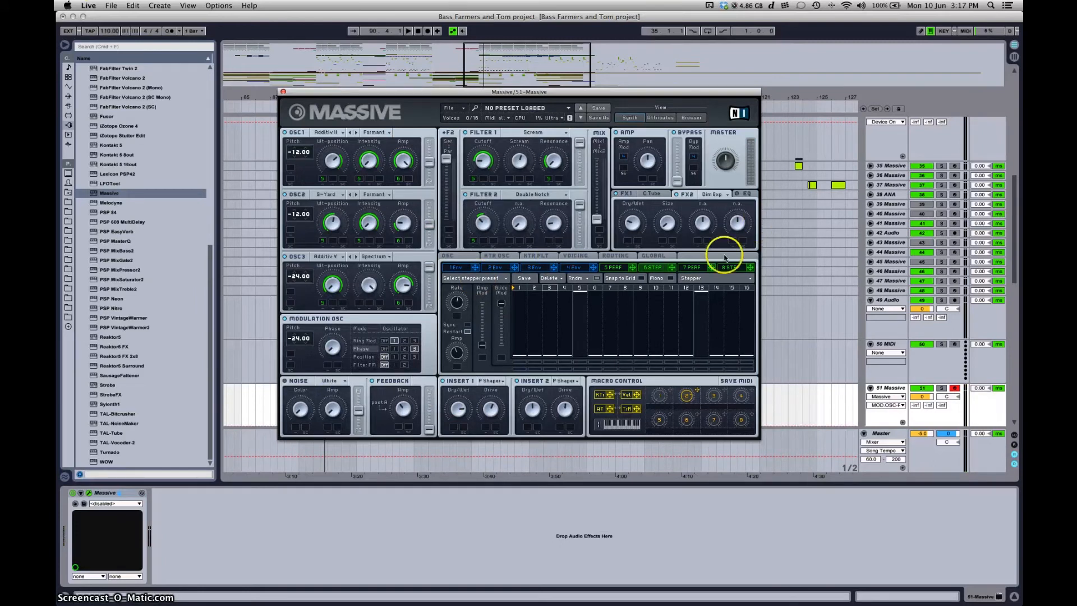
left_click(896, 388)
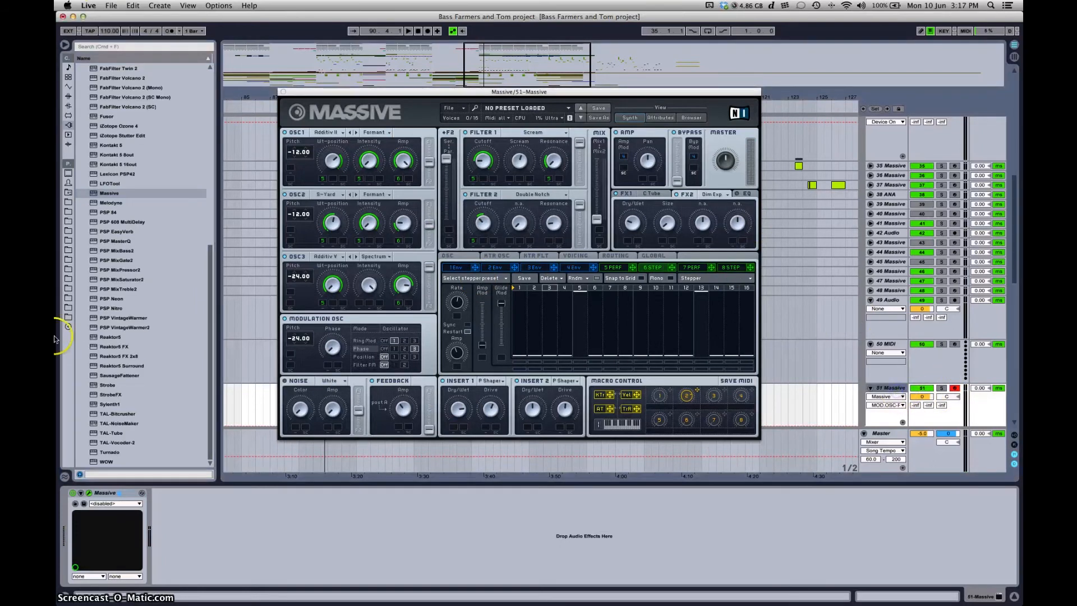
left_click(283, 91)
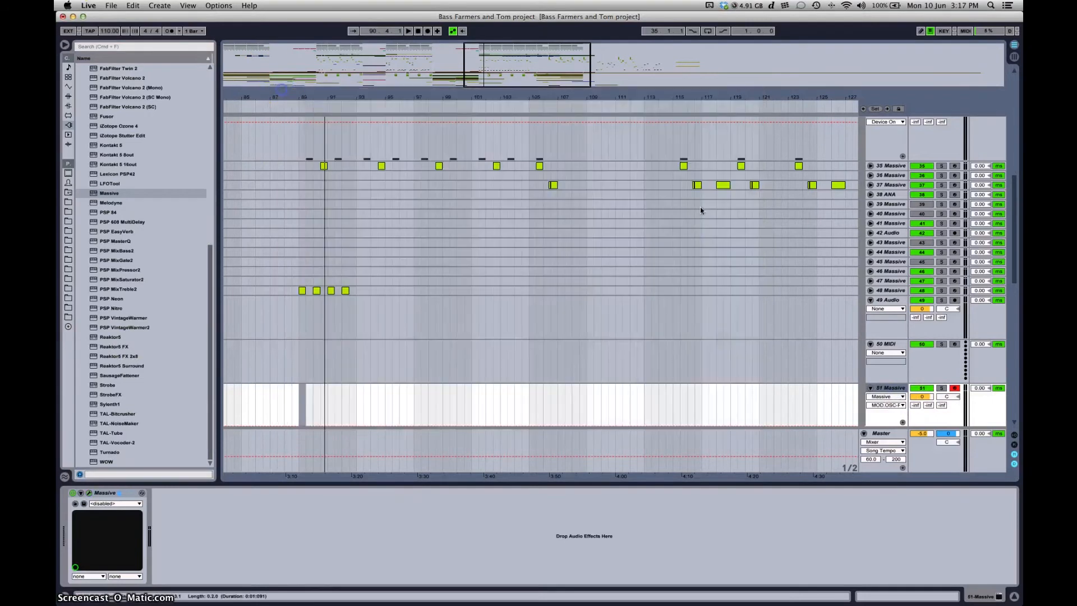
Add an EQ Eight audio effect after Massive on track 51
left_click(894, 281)
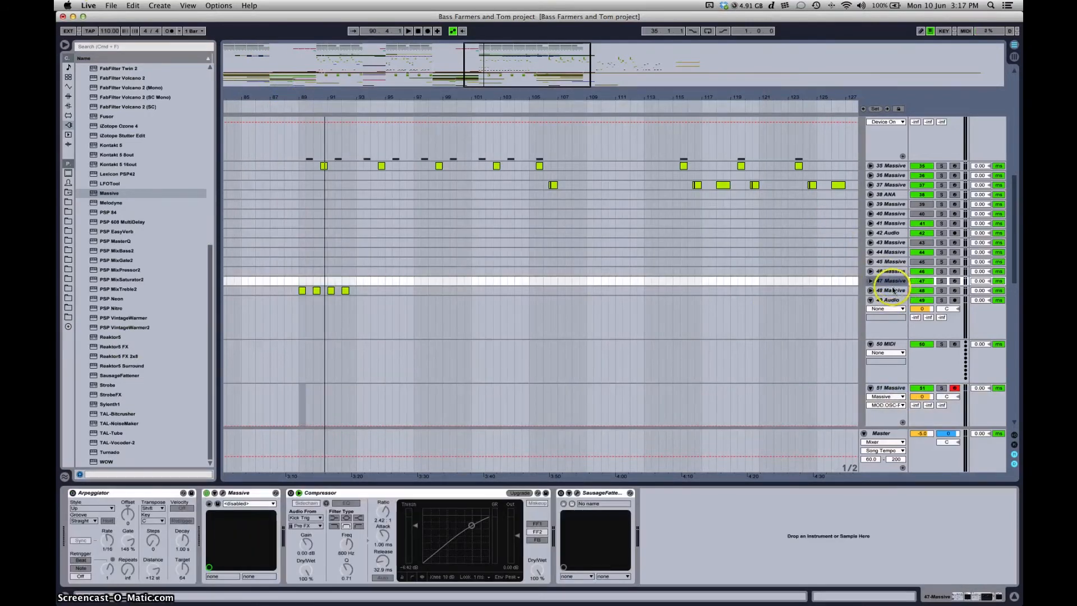
left_click(889, 389)
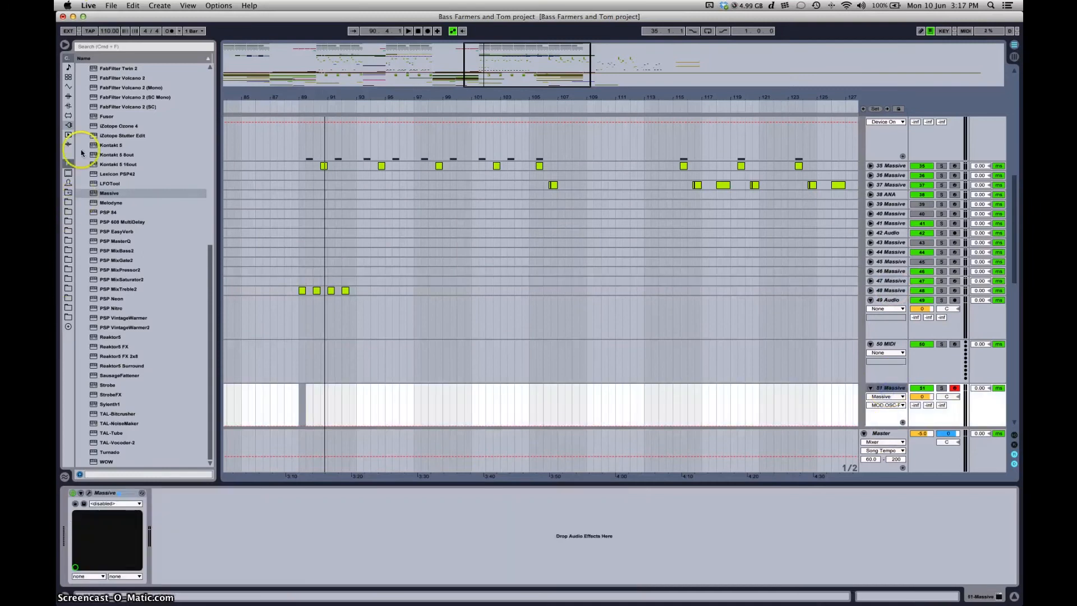
left_click(68, 106)
left_click(68, 96)
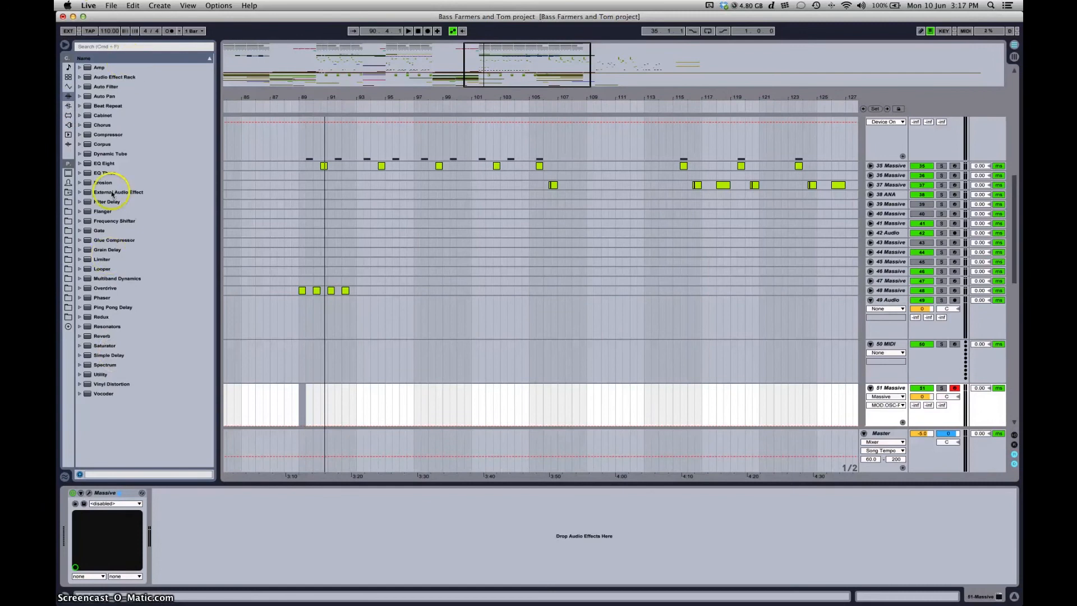
left_click_drag(108, 162, 284, 517)
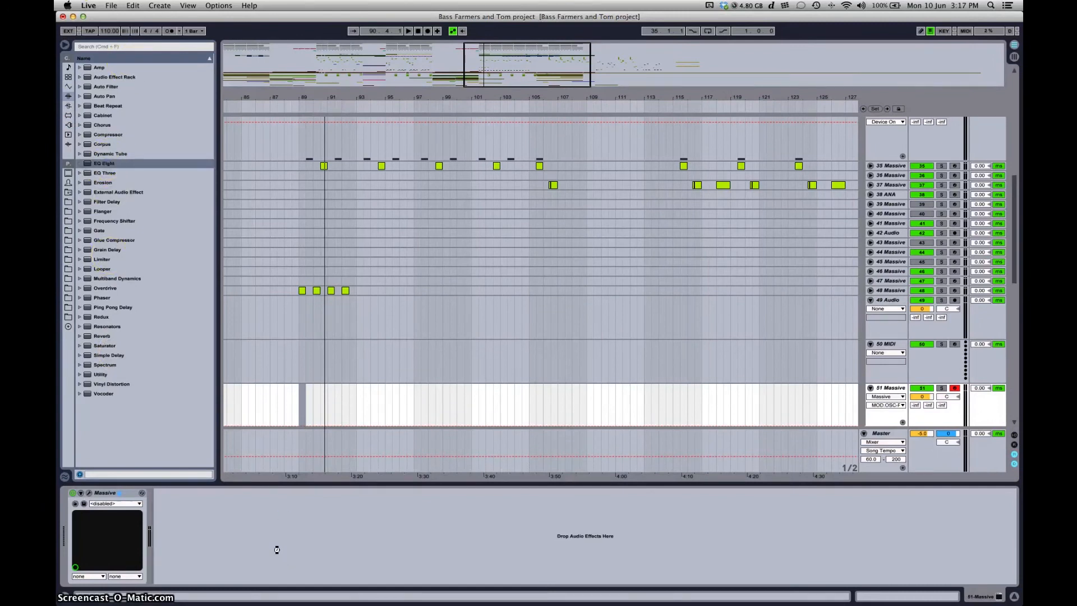
left_click_drag(276, 549, 278, 548)
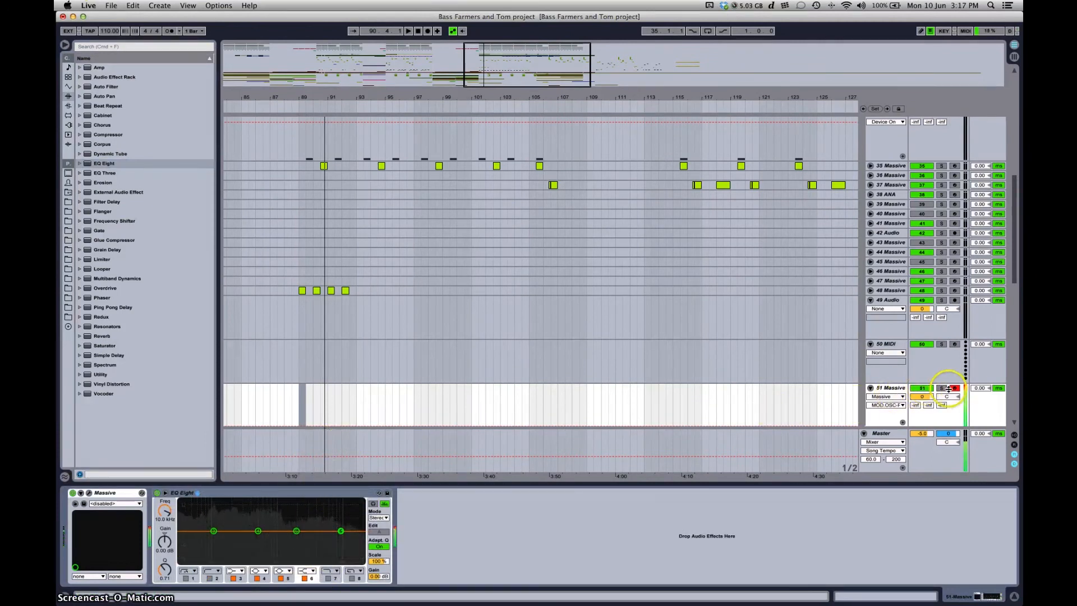
Adjust the Master volume in track 51's Massive and close its window
left_click(88, 492)
left_click(728, 157)
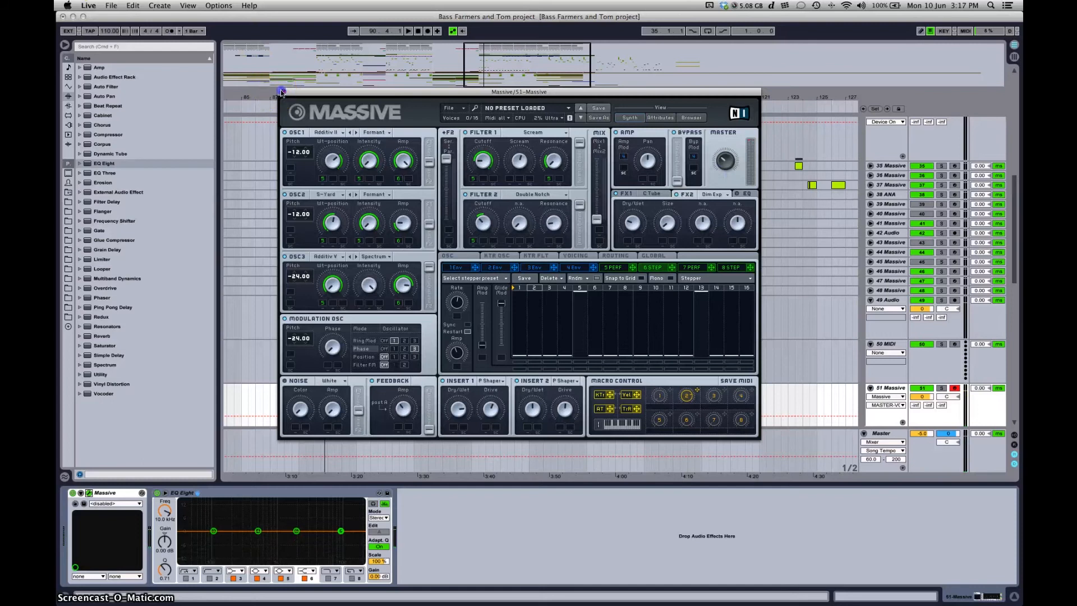
left_click(283, 91)
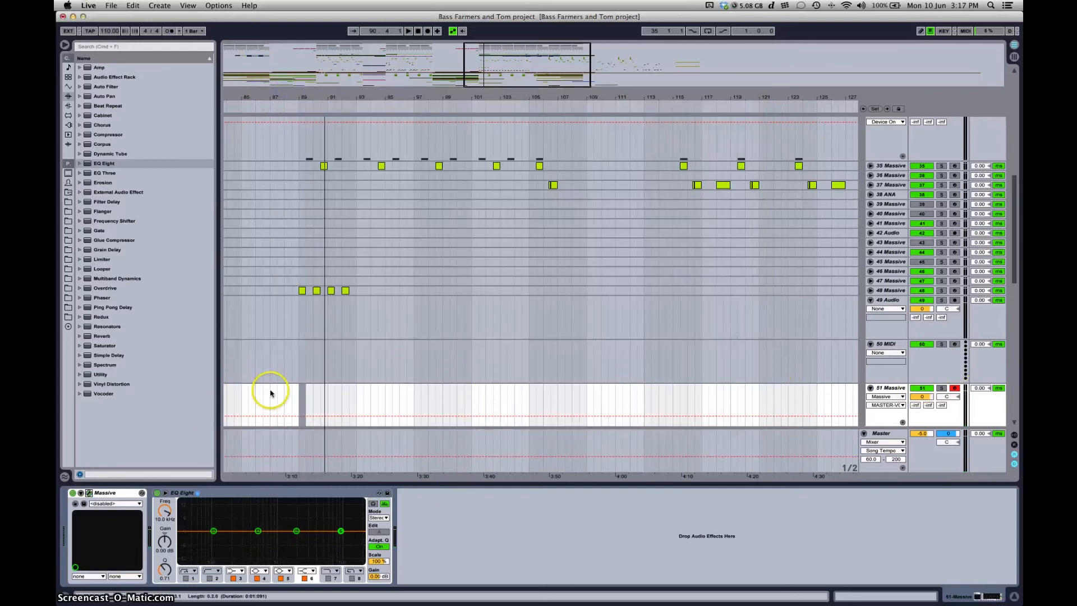
Insert a one-bar MIDI clip at bar 89 on track 51 and draw a D2 note across its full length
left_click_drag(299, 387, 311, 388)
right_click(302, 392)
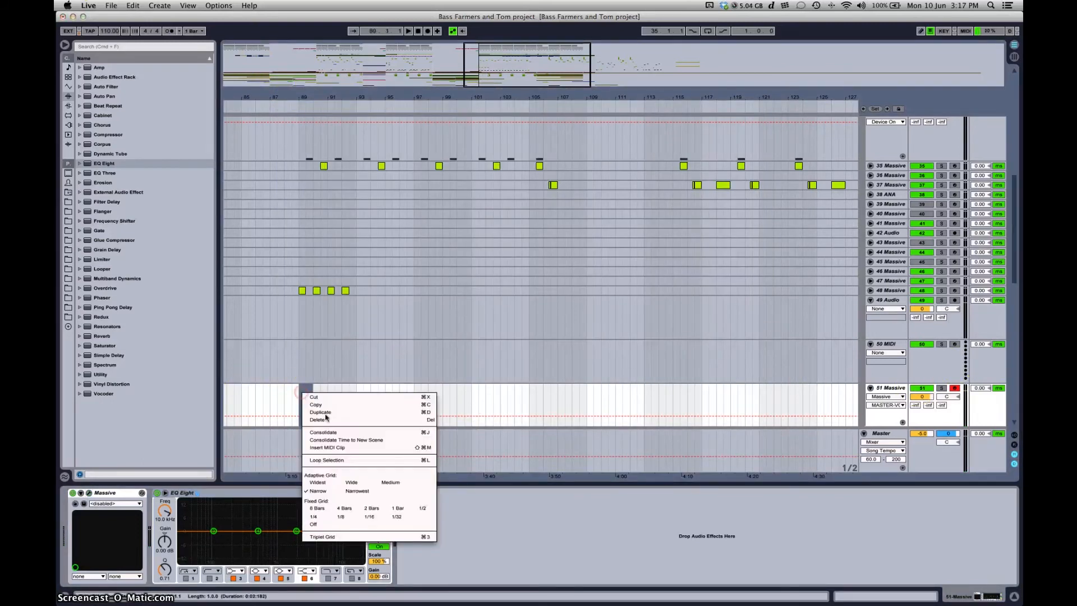
left_click(359, 452)
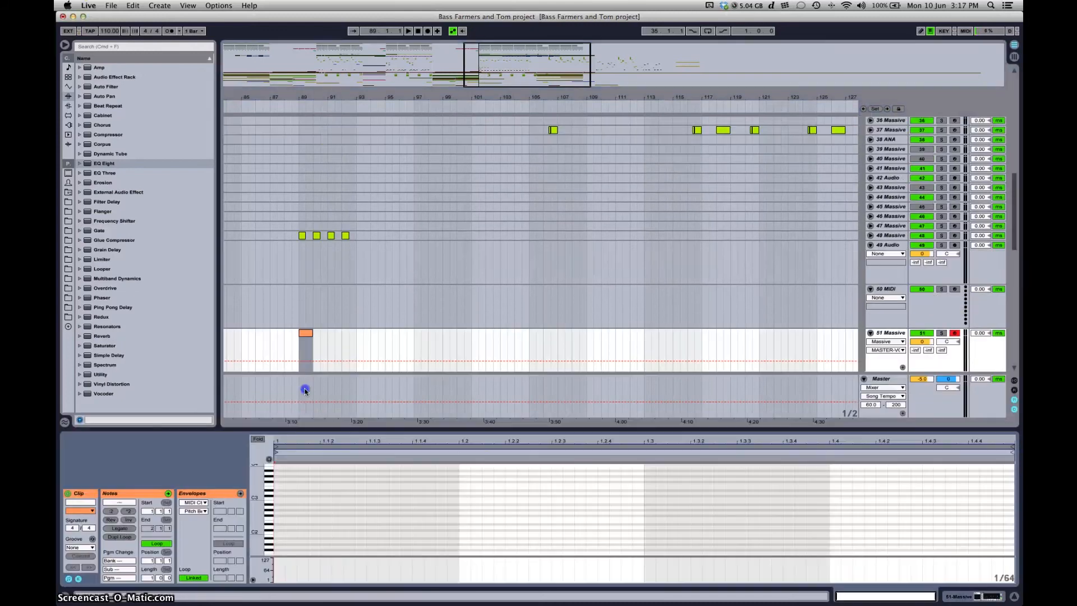
left_click(280, 529)
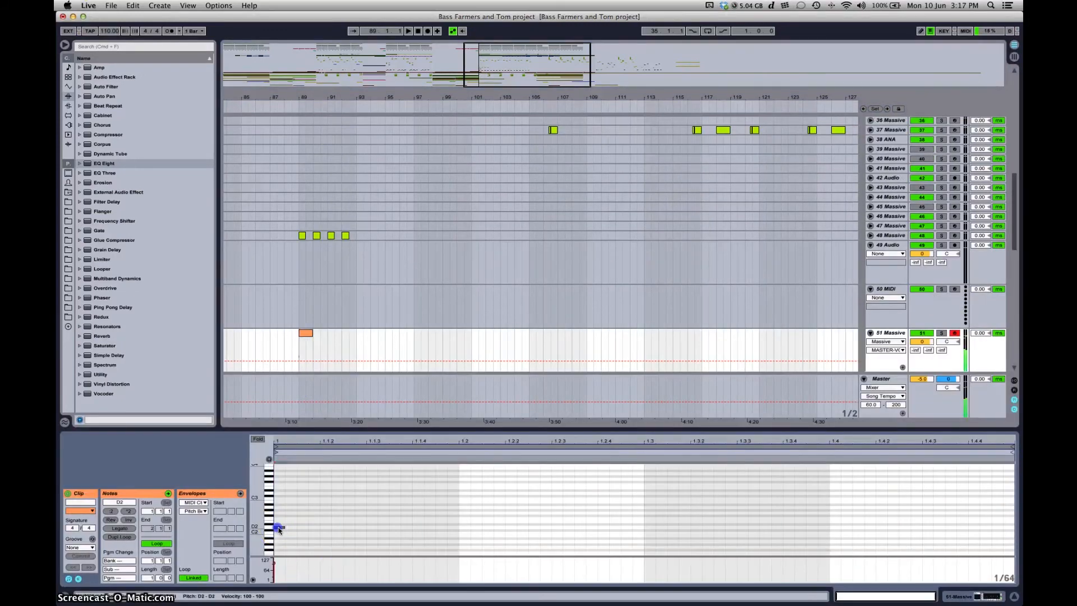
left_click_drag(286, 527, 929, 517)
Solo track 51 during playback and loop the arrangement over its new one-bar clip
key("space")
left_click(941, 333)
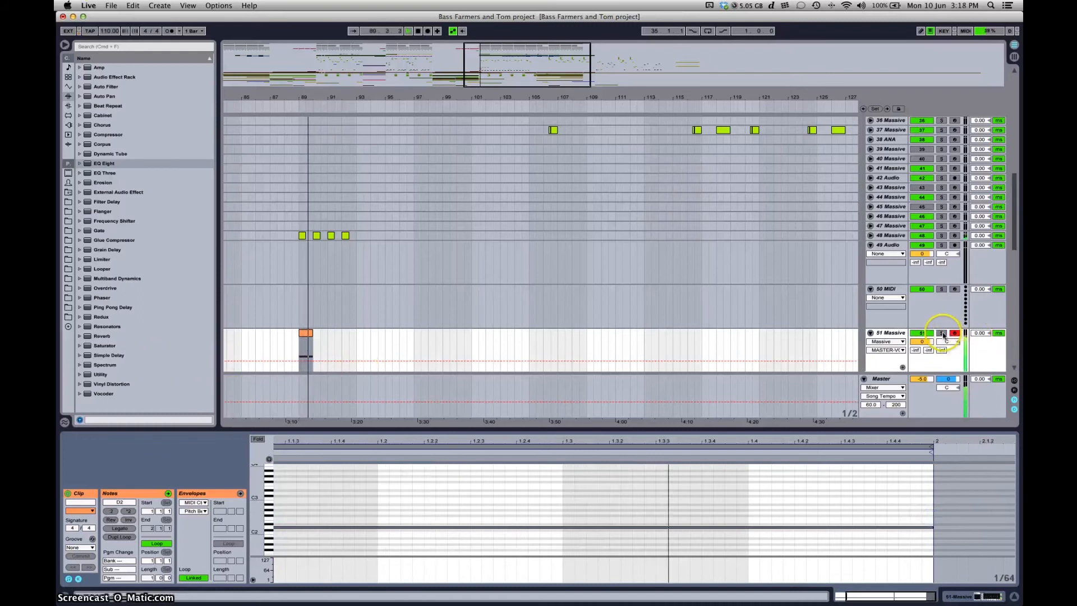
key("shift+Tab")
key("space")
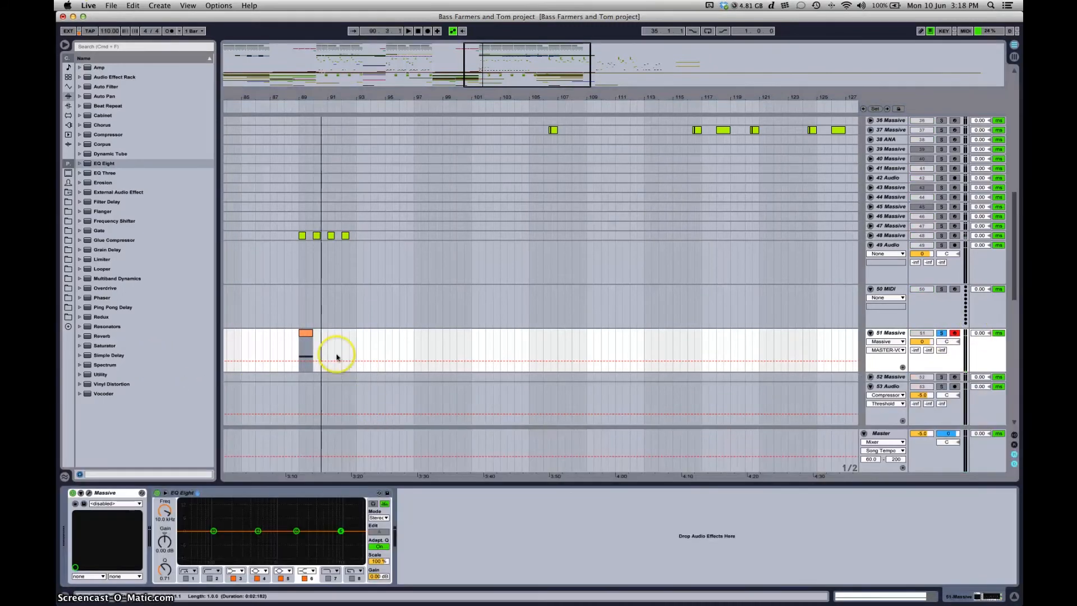
left_click(310, 334)
key("super+l")
left_click(276, 408)
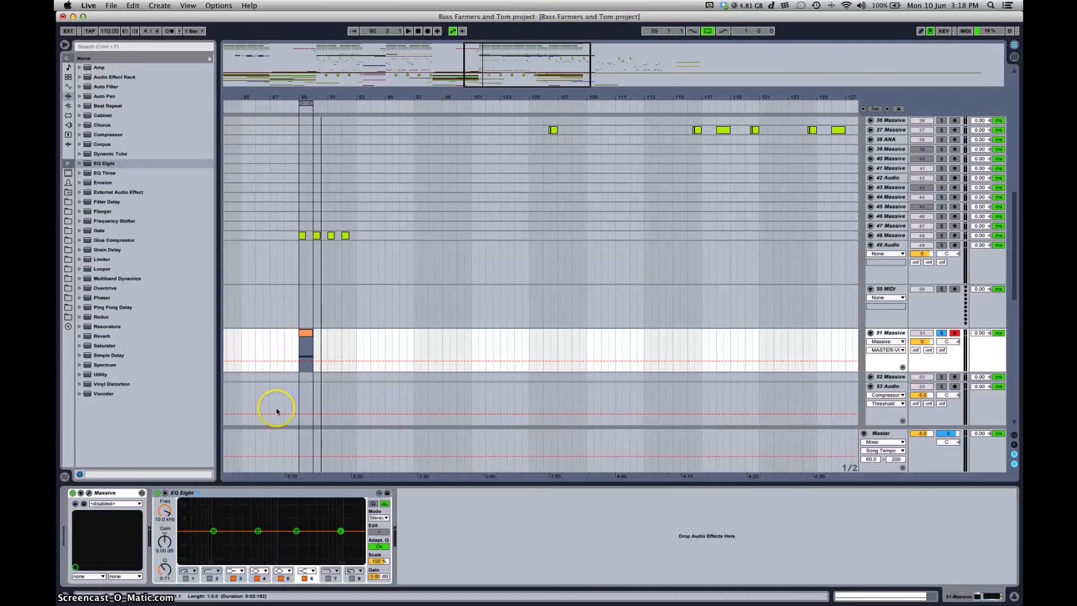
Adjust Macro 2 in Massive while auditioning the loop, and close the plug-in window
left_click(88, 494)
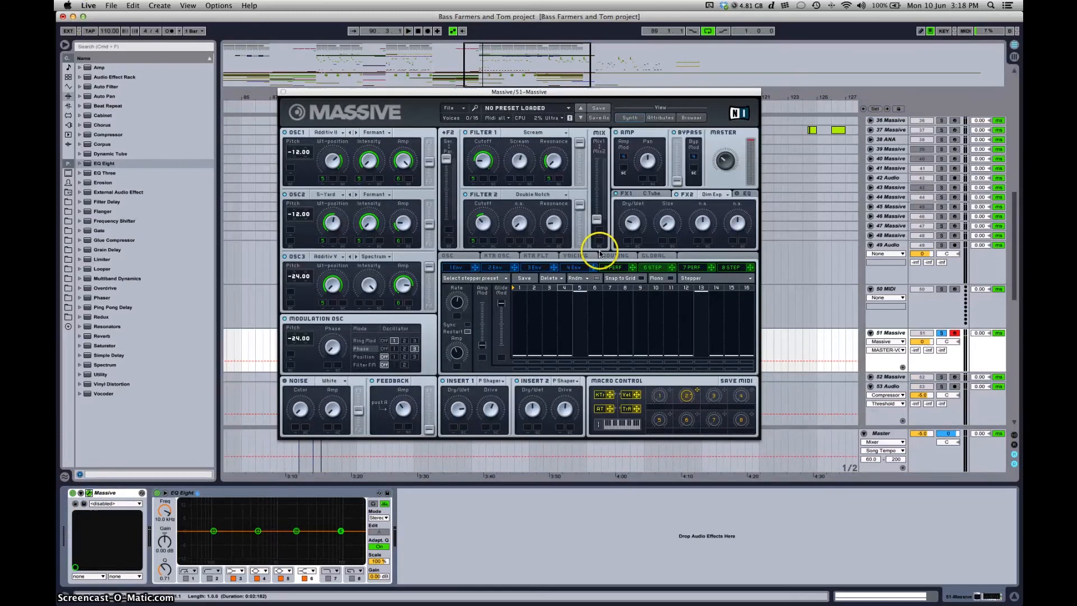
left_click(684, 399)
key("space")
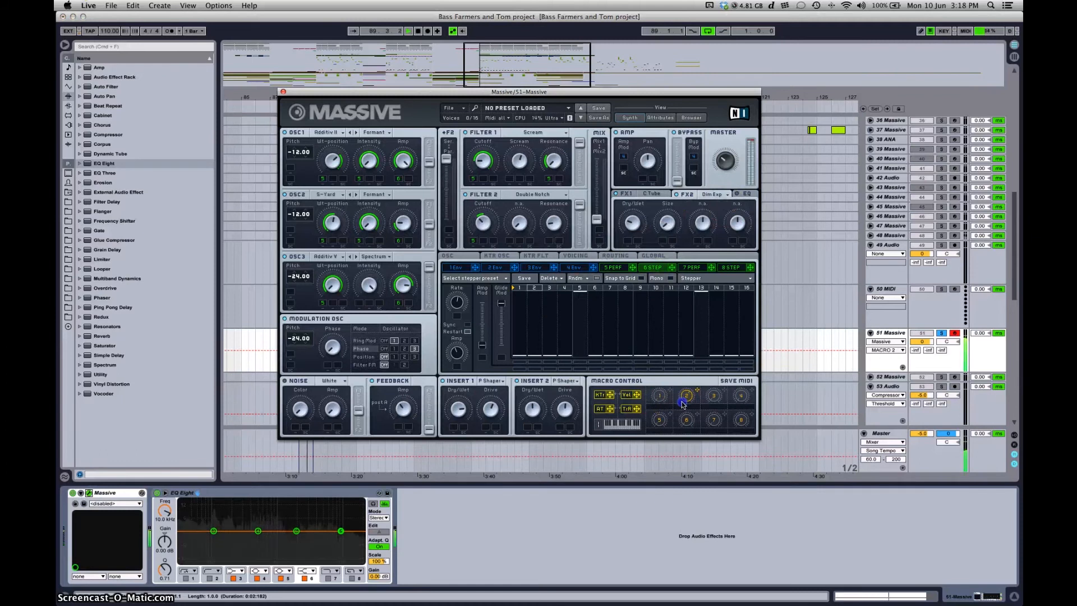
left_click(290, 94)
left_click(283, 92)
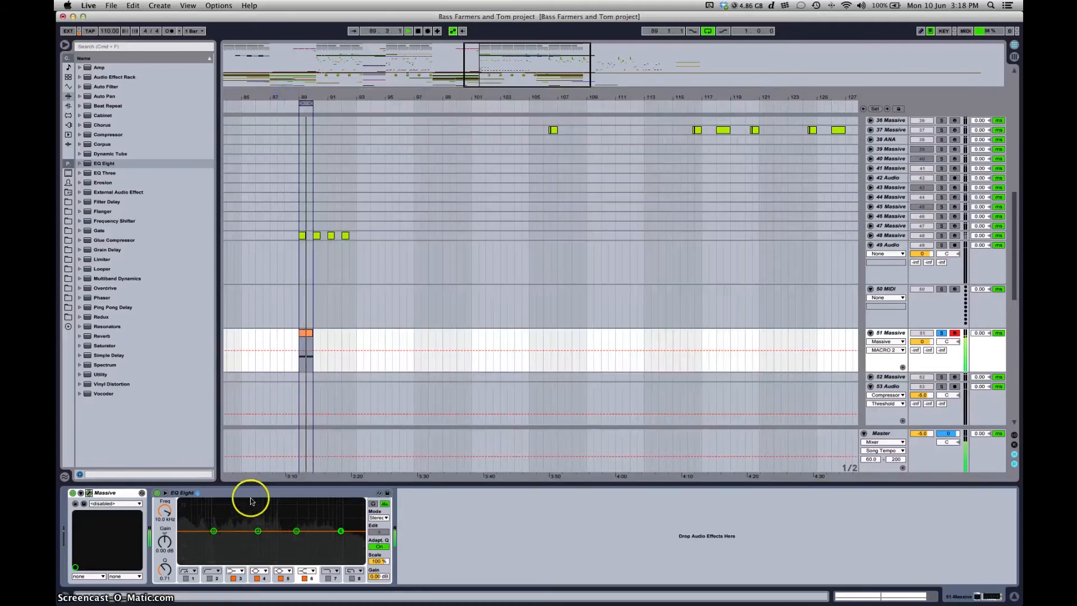
key("space")
Enable band 2 of EQ Eight as a low cut at 200 Hz and audition the loop
left_click(210, 581)
left_click(166, 511)
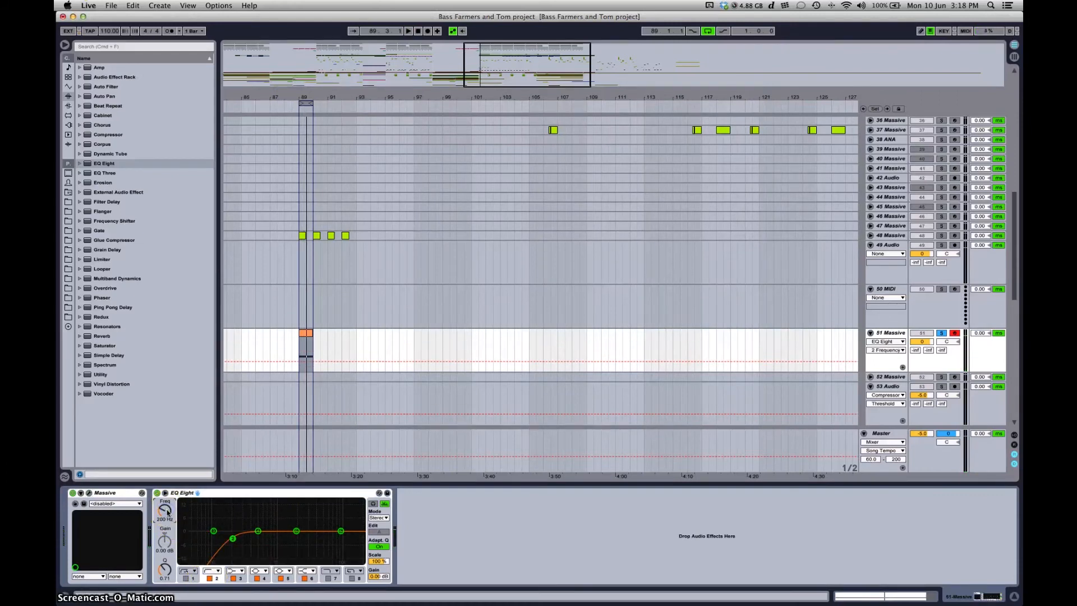
key("space")
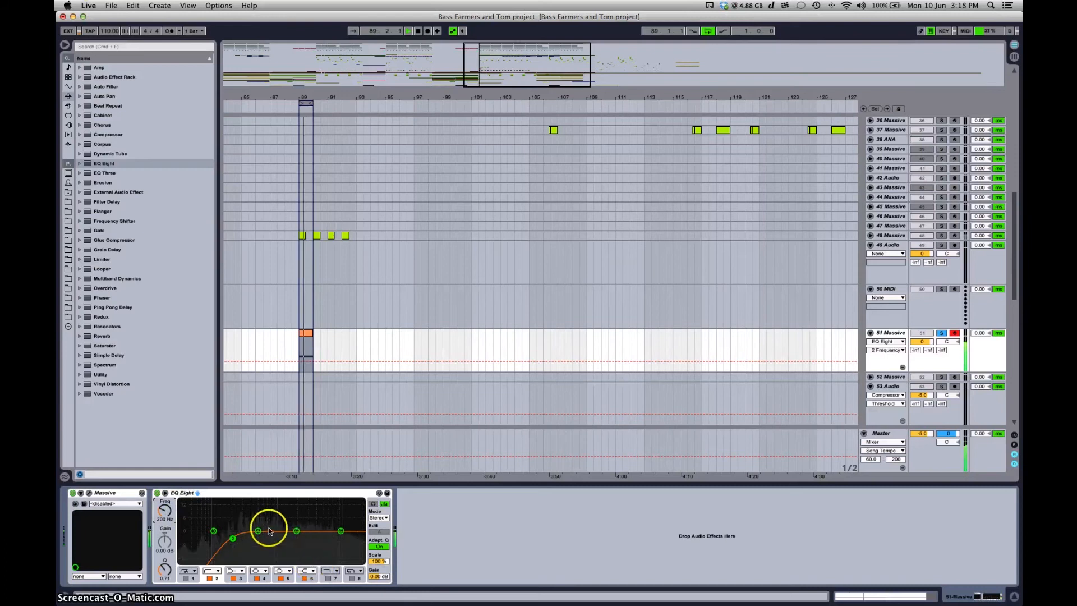
Give EQ Eight's band 4 a narrow 15 dB boost at 481 Hz with a Q of 7.27
left_click(258, 530)
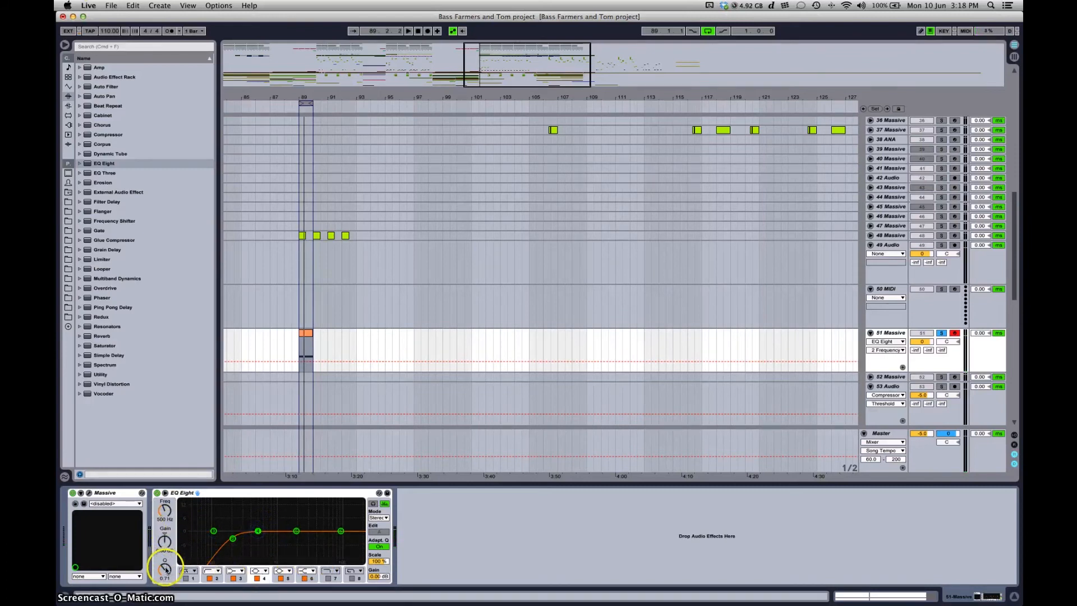
left_click_drag(166, 570, 161, 541)
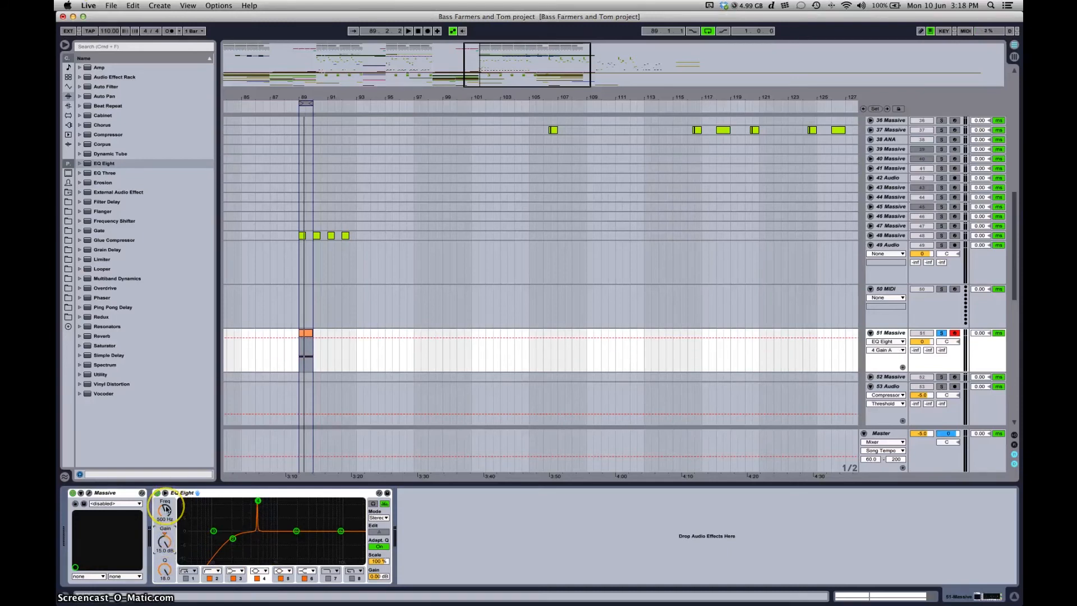
left_click_drag(166, 509, 163, 586)
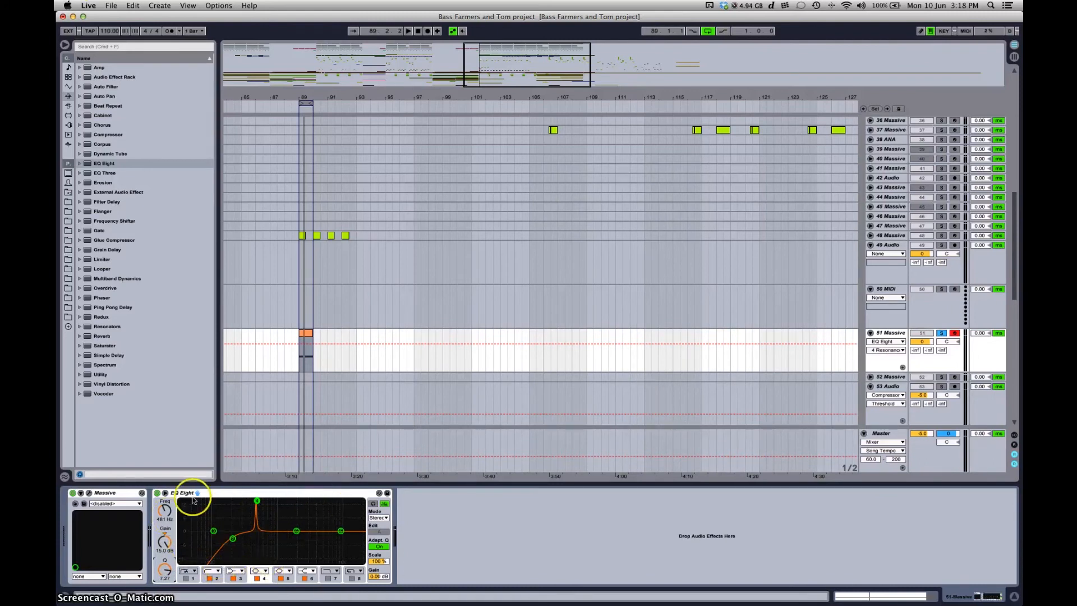
Sweep band 4's boost during loop playback and settle its frequency at 808 Hz
key("space")
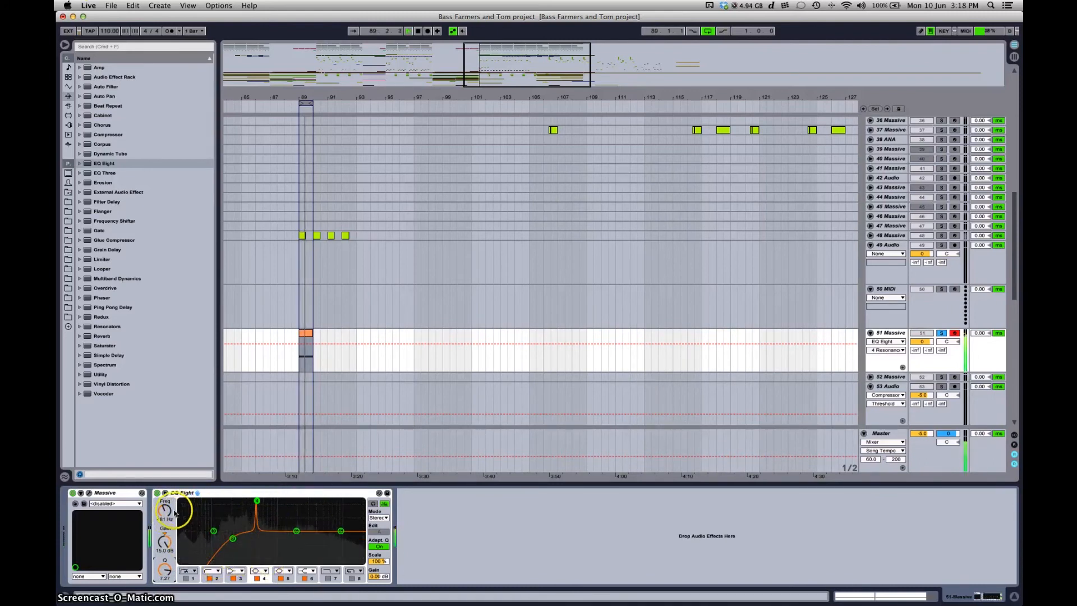
left_click_drag(166, 511, 166, 511)
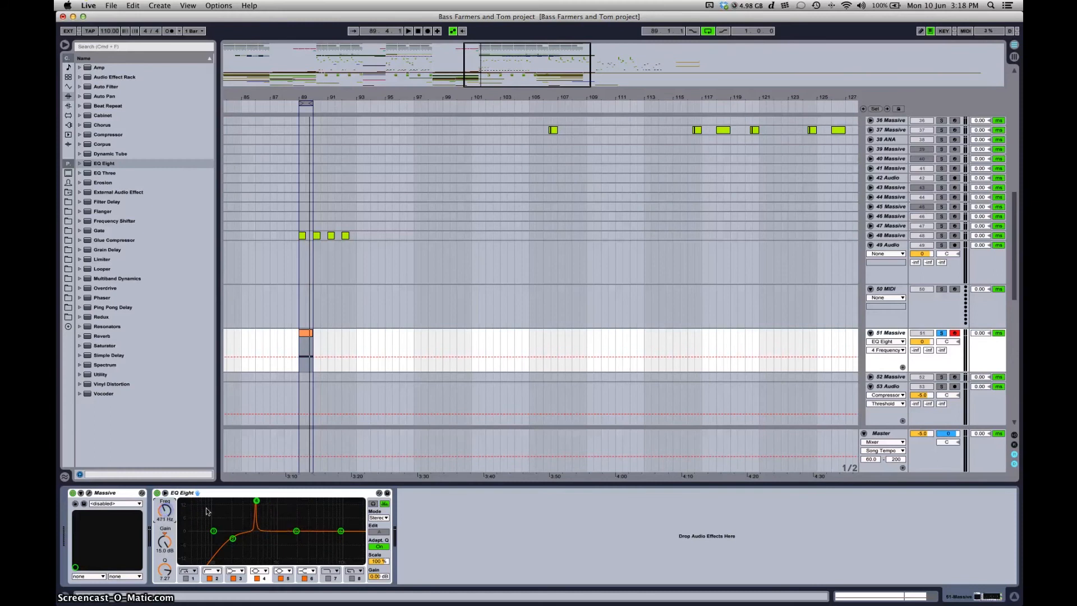
key("space")
left_click_drag(166, 512, 167, 512)
left_click(196, 527)
left_click(271, 500)
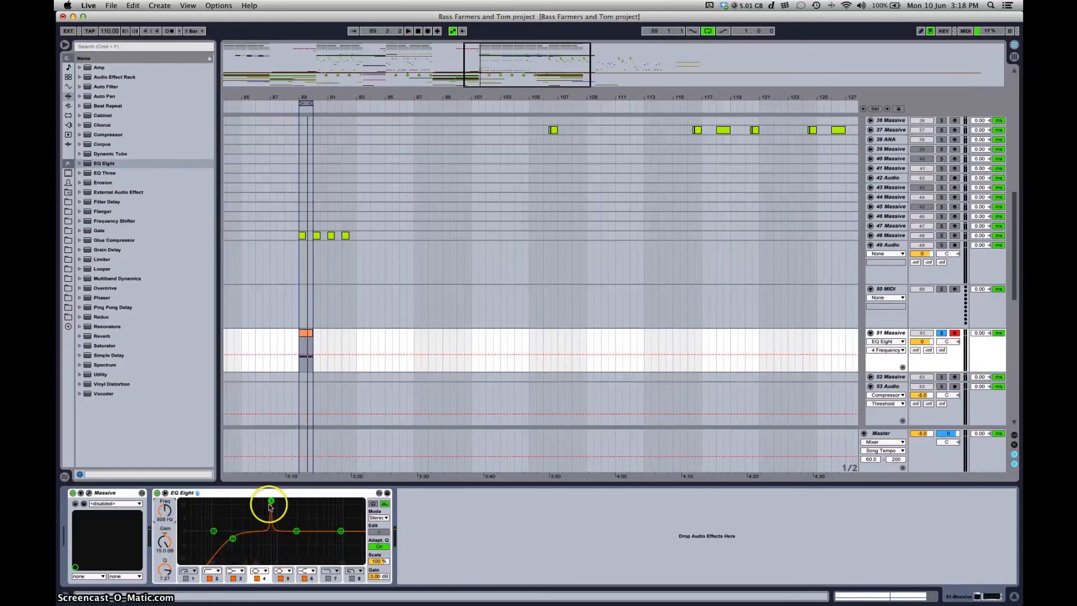
Turn band 4 into a notch by setting its gain to -15 dB, and audition the loop
left_click(167, 508)
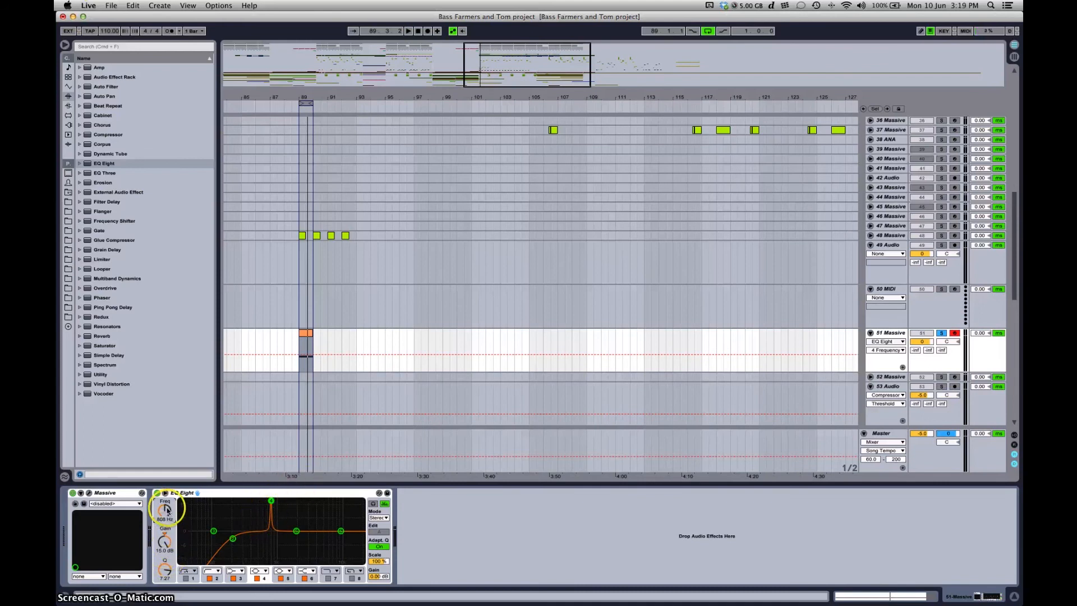
left_click_drag(164, 556, 166, 545)
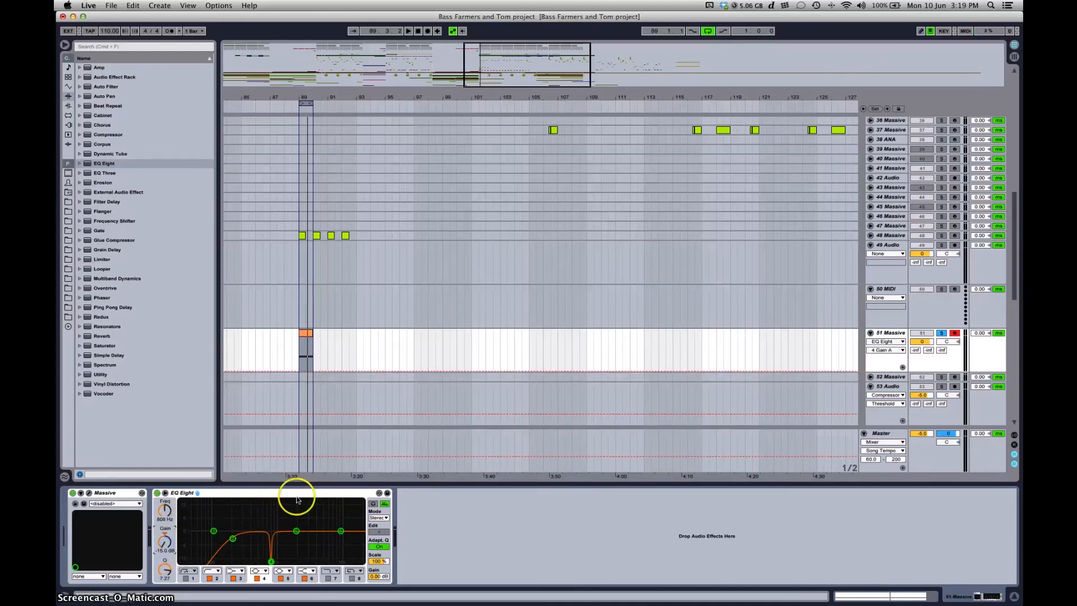
key("space")
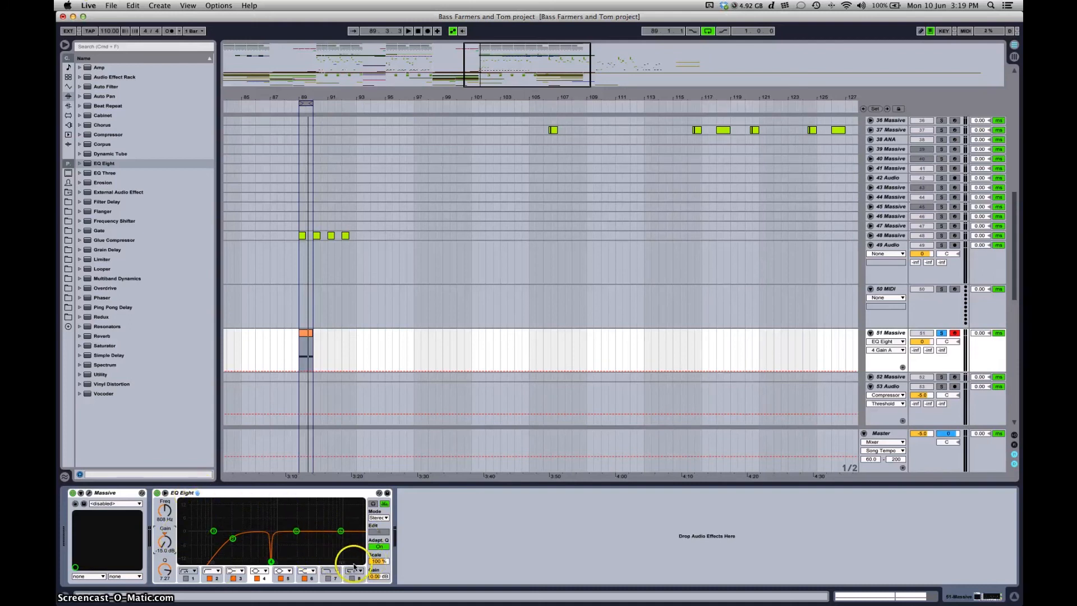
Make band 5 a narrow notch of -15 dB at 2.00 kHz and audition the looped clip
left_click(296, 532)
left_click_drag(167, 541, 164, 571)
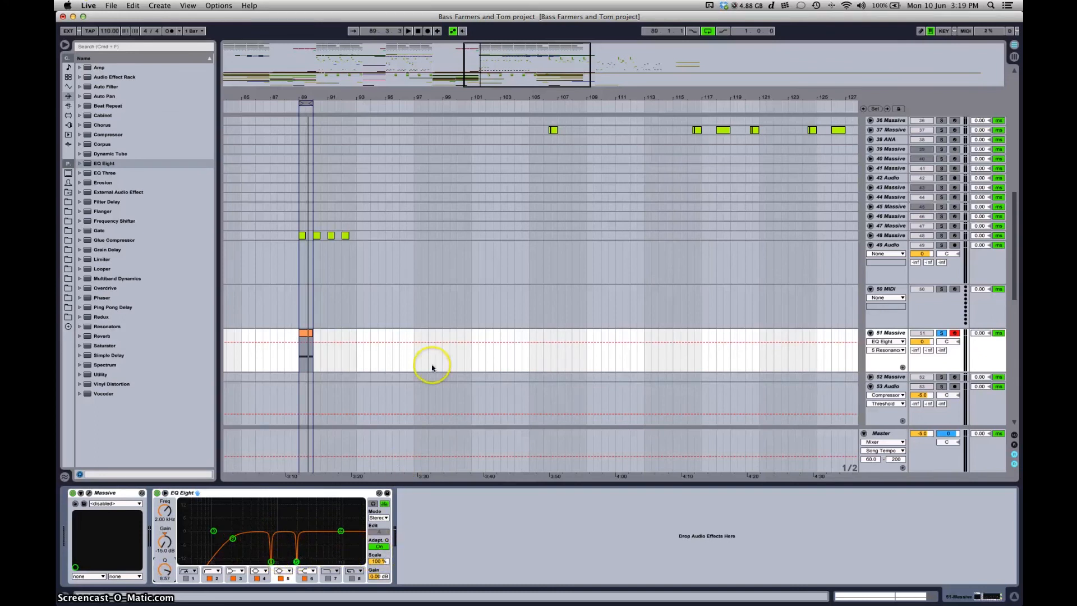
left_click(303, 354)
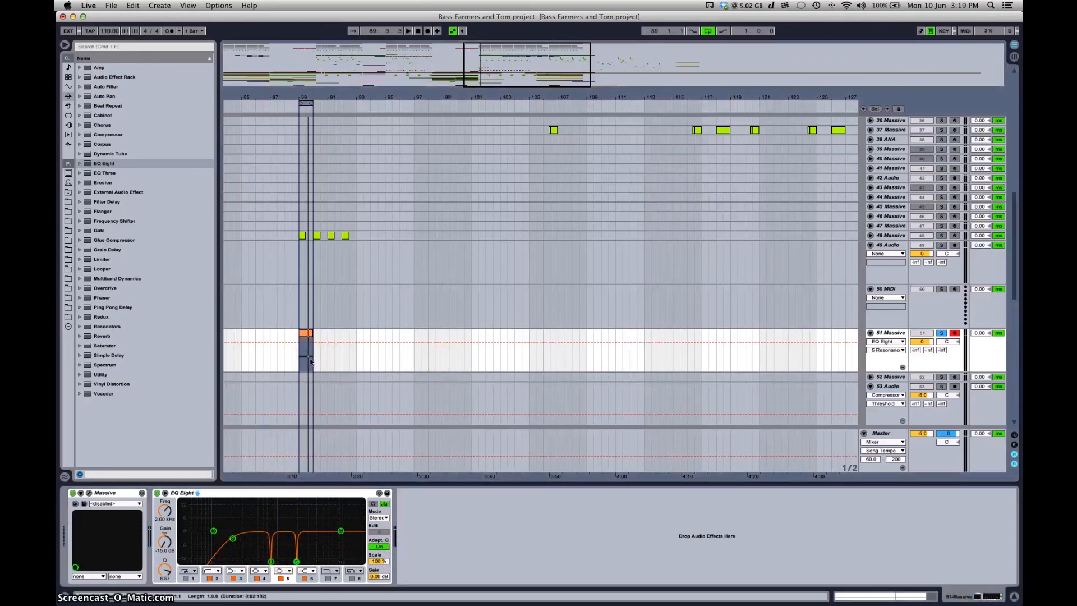
key("space")
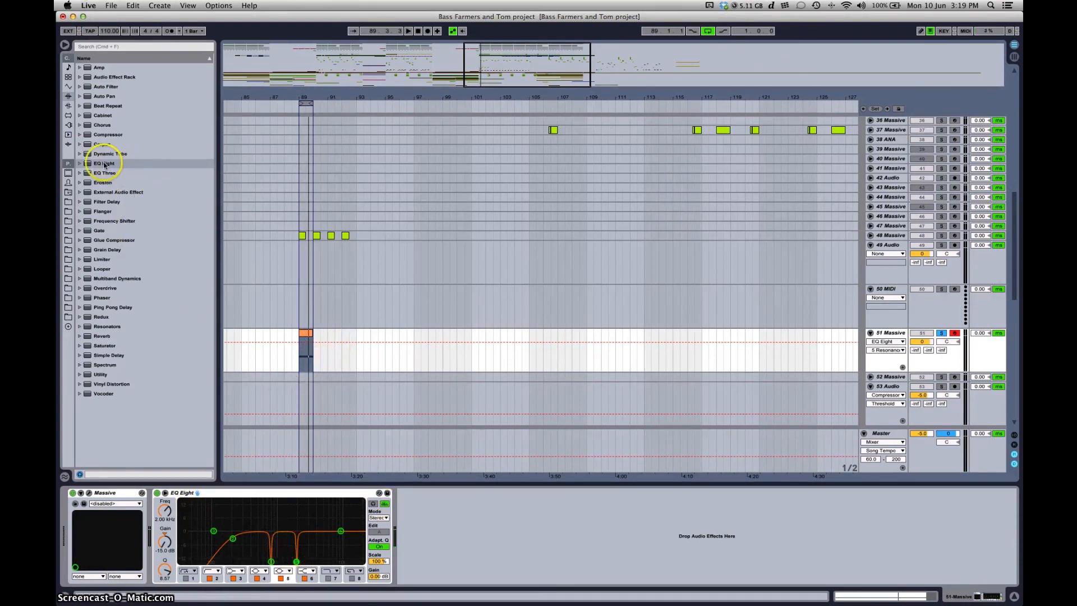
Add a second EQ Eight with a dip at 559 Hz and a 6.82 dB boost at 3.47 kHz, and leave it switched off
left_click_drag(104, 165, 676, 568)
left_click_drag(582, 542, 581, 539)
left_click_drag(583, 532, 560, 524)
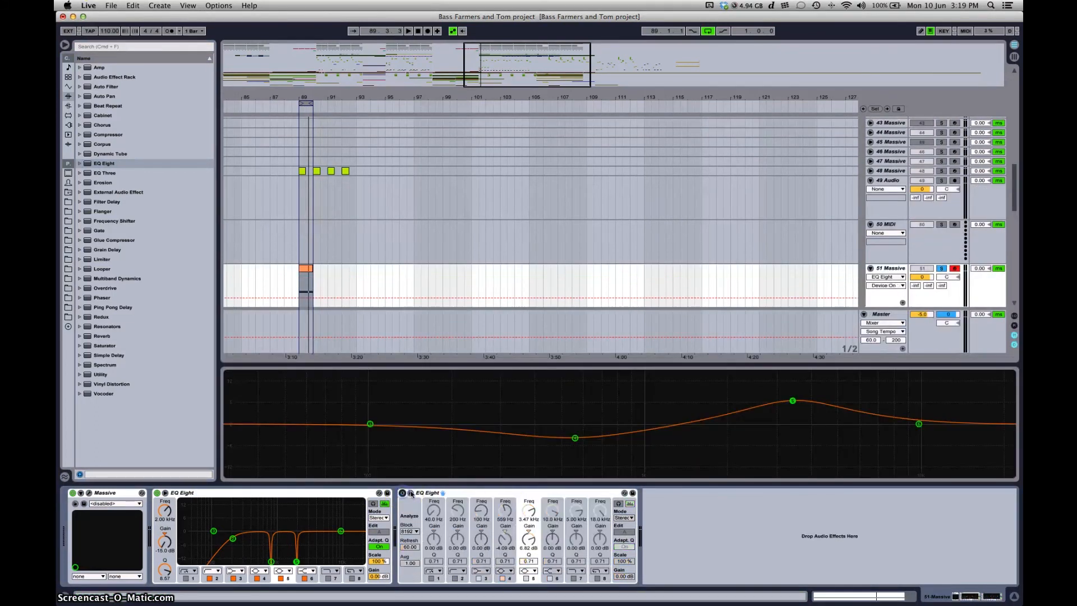
left_click(402, 493)
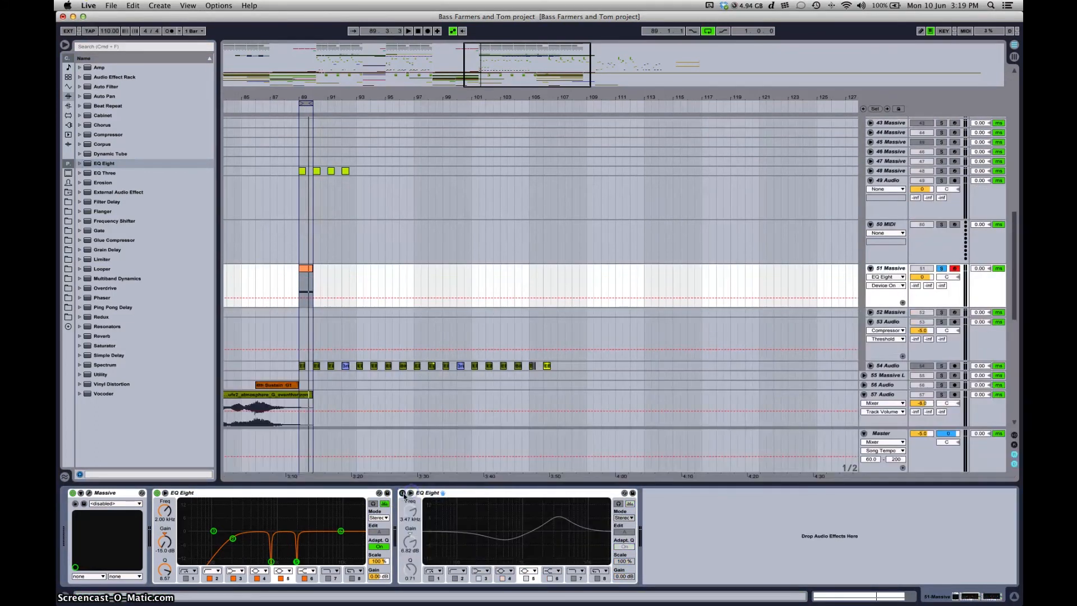
left_click(298, 493)
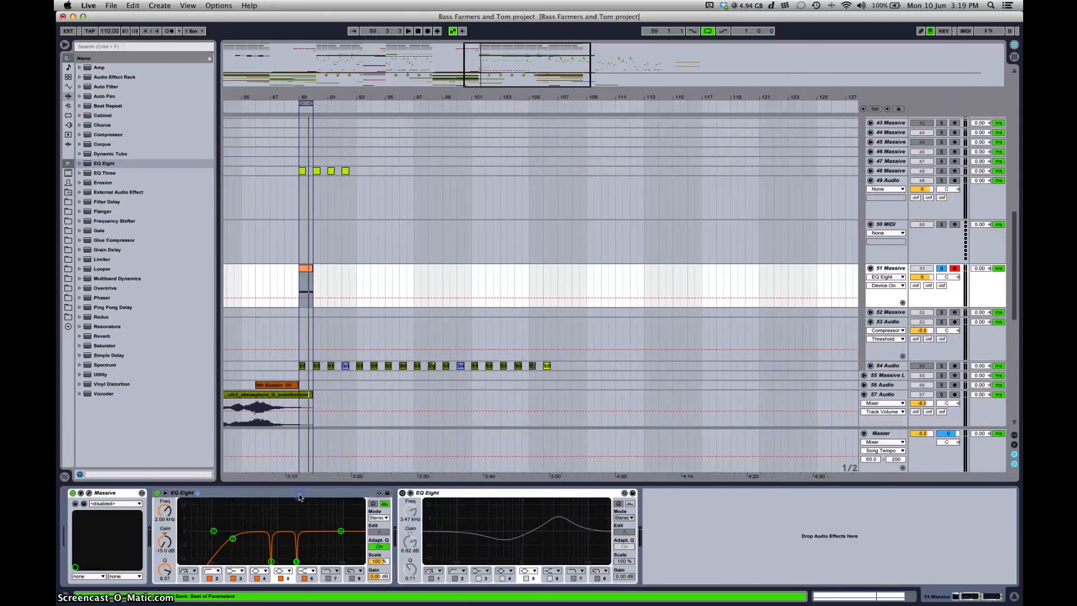